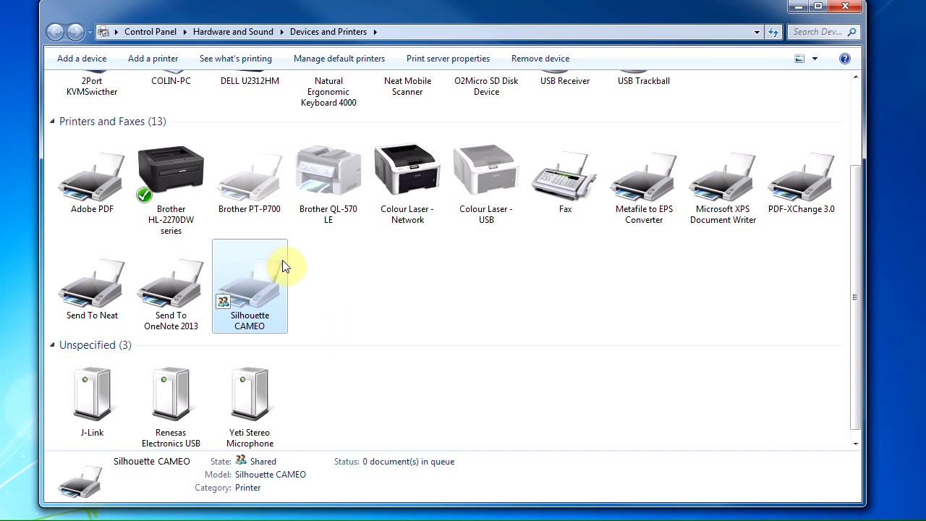
Step: Open the print queue of the Silhouette CAMEO printer and move its window clear of the printer's icon
double_click(256, 285)
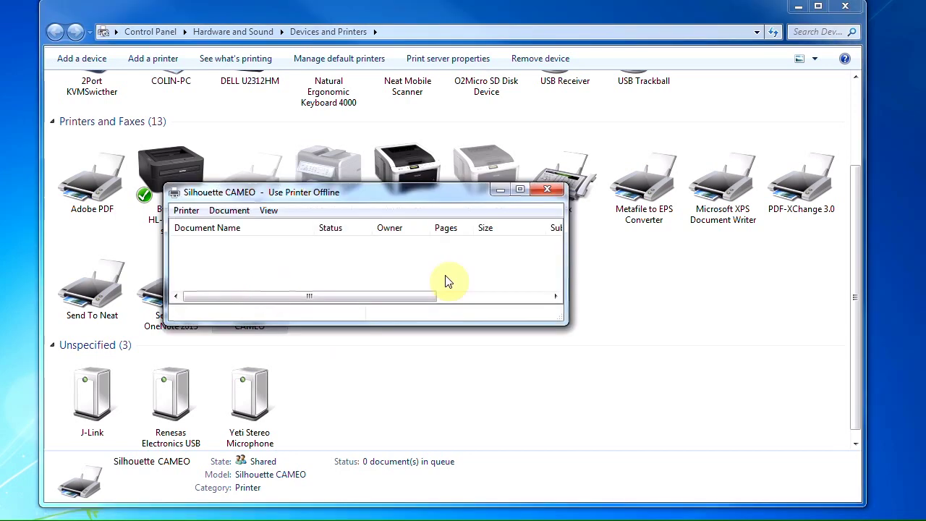
drag(383, 203, 544, 260)
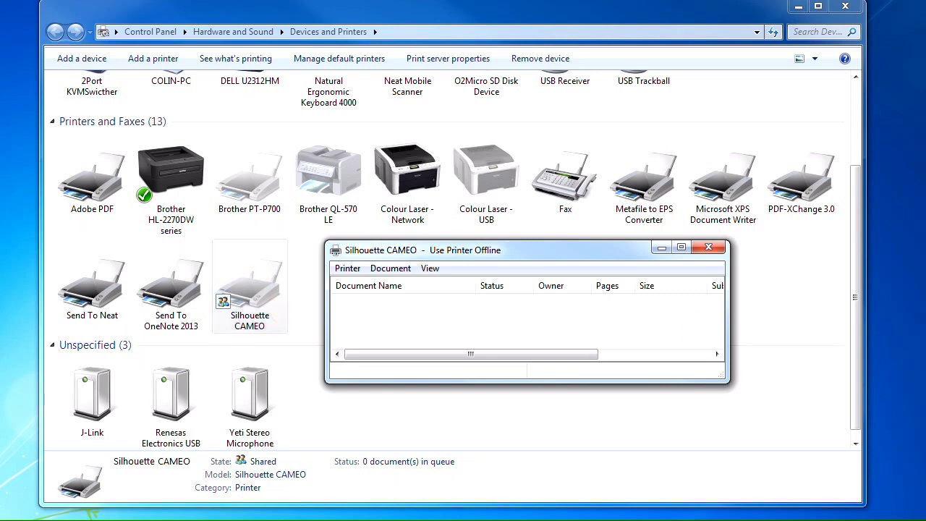
key(alt+F4)
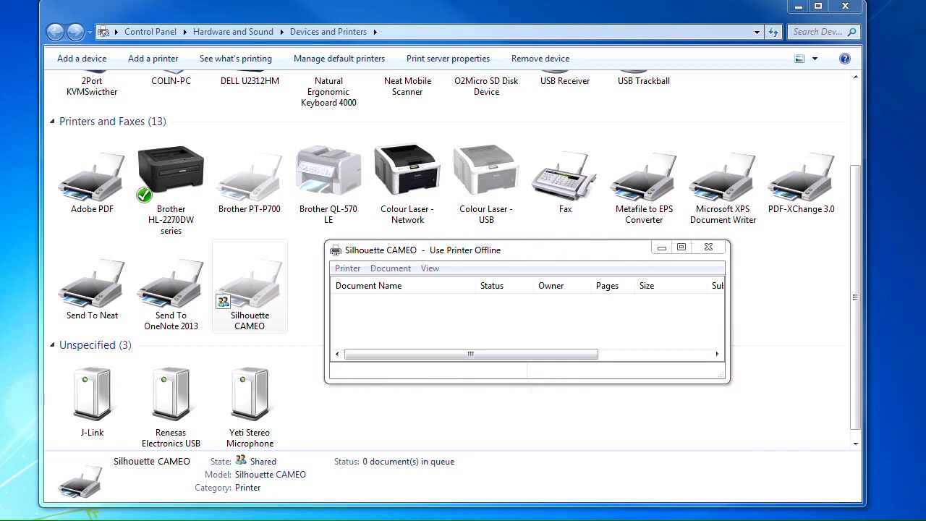
Step: Inspect the GDSETUP64.EXE installer in the Windows_64Bit_english driver folder and go back to the smdpaste folder
drag(620, 17, 524, 40)
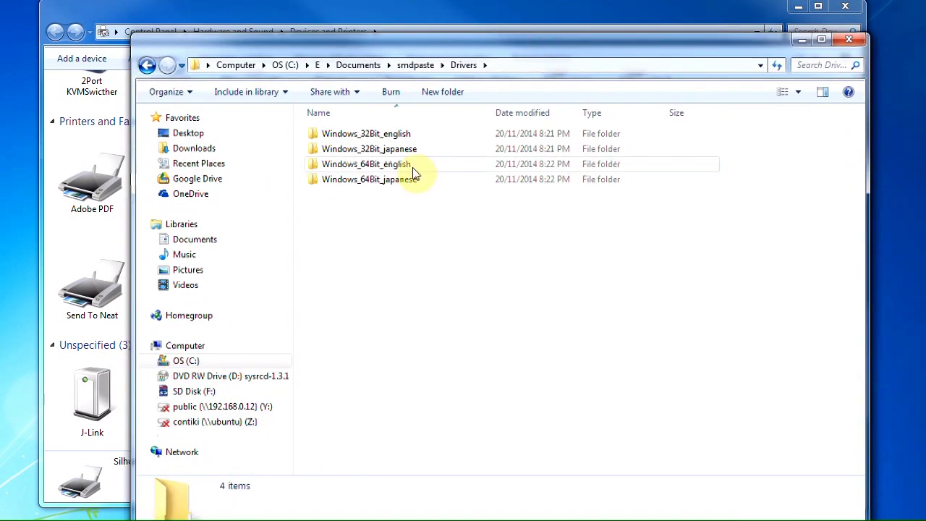
double_click(411, 166)
click(416, 166)
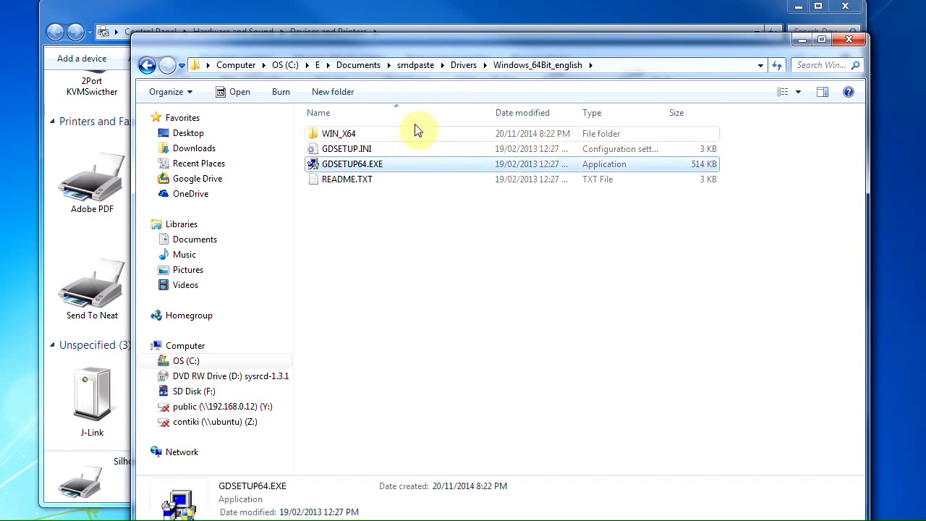
click(425, 65)
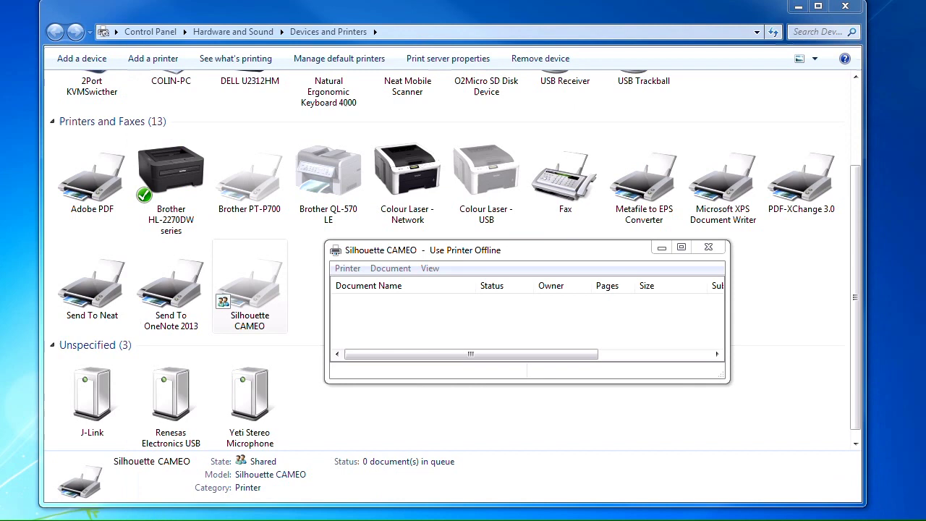
Step: Close the Silhouette CAMEO print queue and look at the device's general properties
click(710, 251)
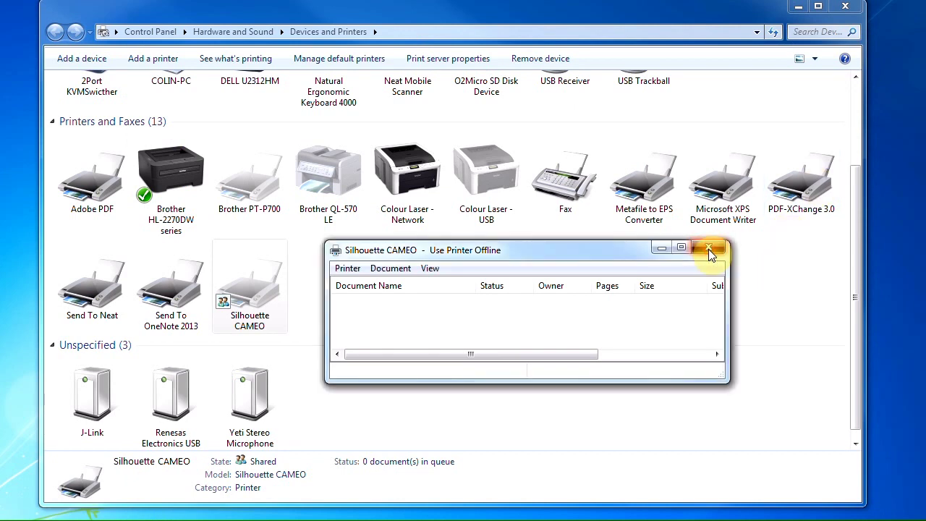
click(710, 249)
click(244, 298)
right_click(244, 298)
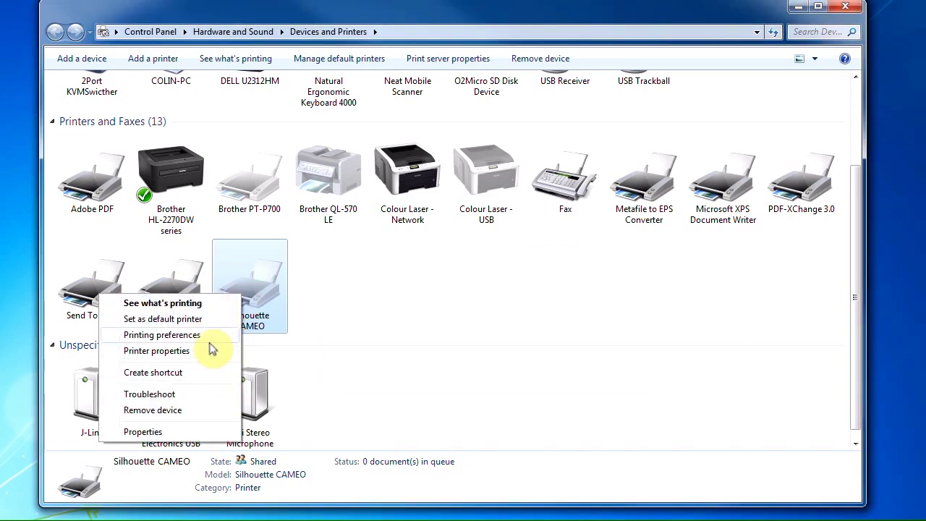
click(209, 432)
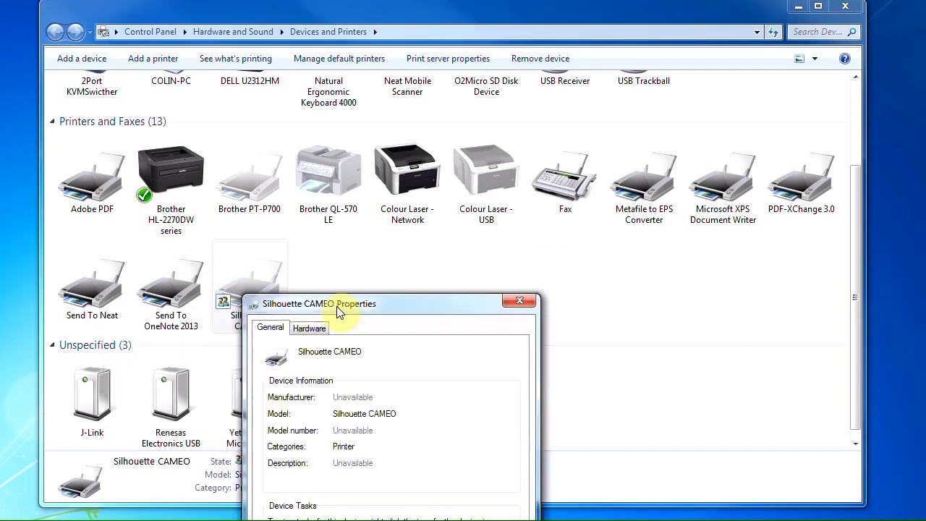
click(520, 299)
Step: Reopen the Silhouette CAMEO print queue and bring up the printer's sharing settings from it
double_click(241, 304)
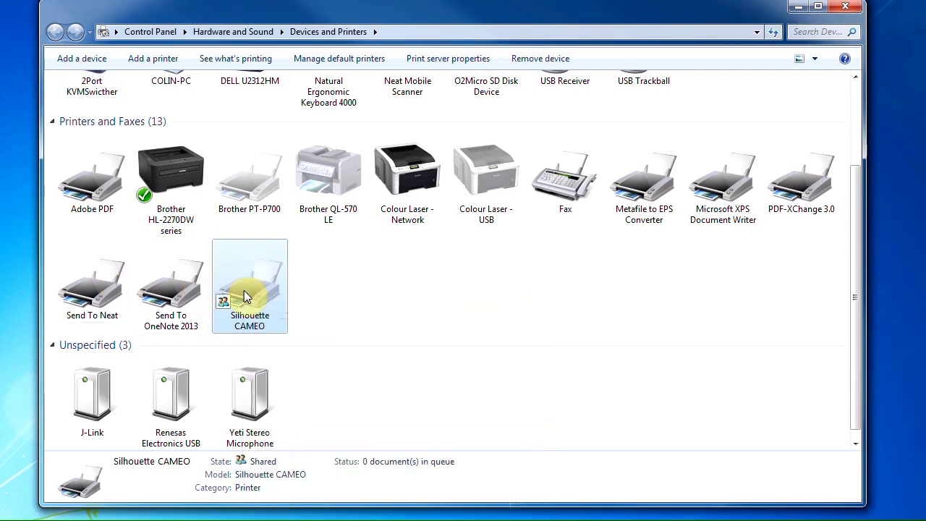
drag(459, 248, 323, 243)
click(212, 262)
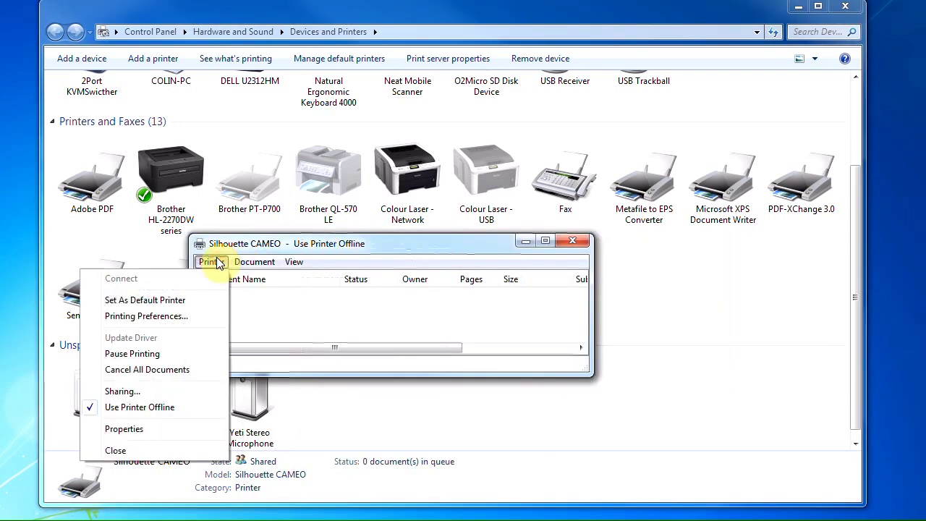
click(189, 393)
drag(322, 327, 325, 118)
Step: Check the printer's sharing option and share name, cancel the properties dialog, and close the print queue and Devices and Printers
click(273, 255)
click(275, 255)
click(358, 272)
drag(331, 269, 215, 270)
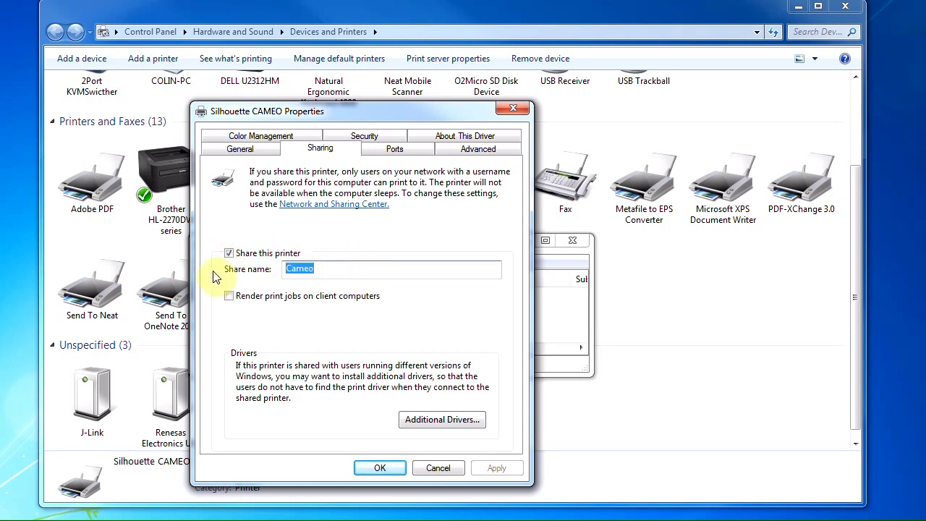
click(434, 470)
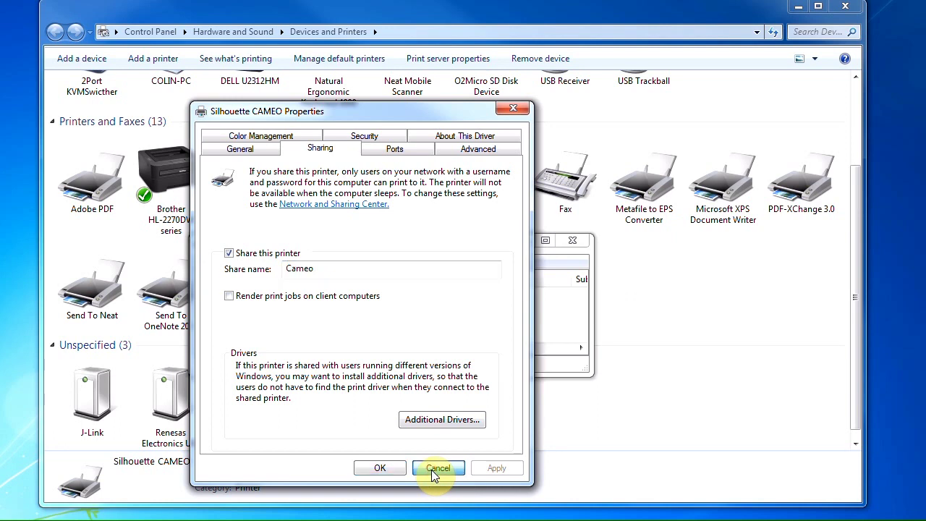
click(586, 240)
click(847, 8)
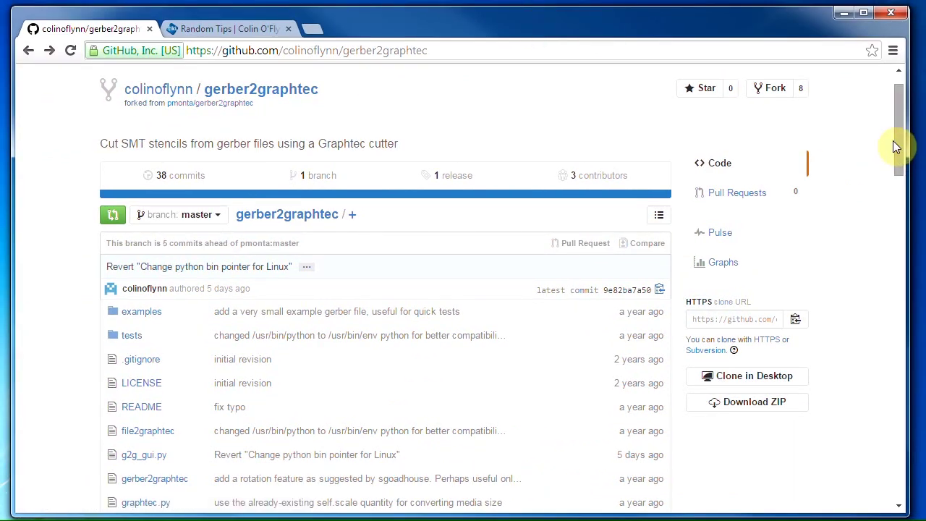
Step: Review the file list of the gerber2graphtec fork on GitHub and the original pmonta repository it was forked from
drag(901, 130, 922, 152)
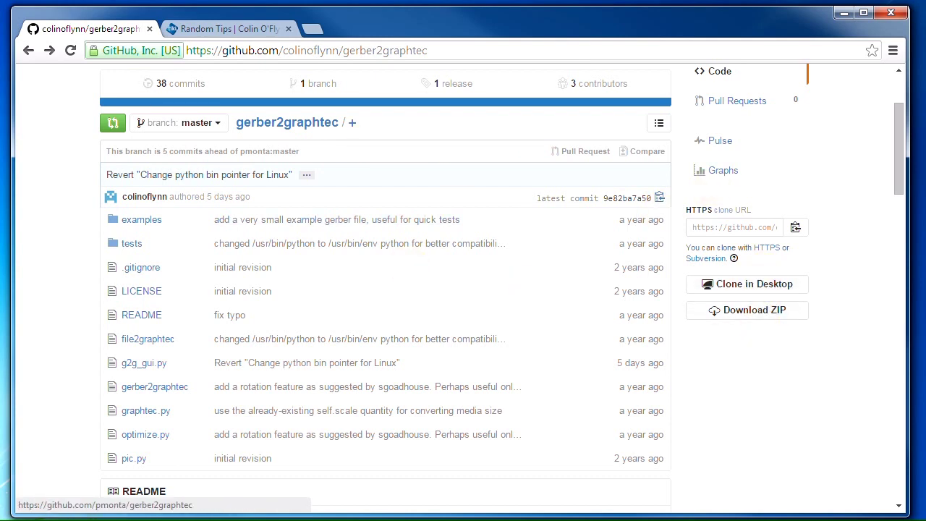
drag(902, 151, 910, 114)
click(185, 145)
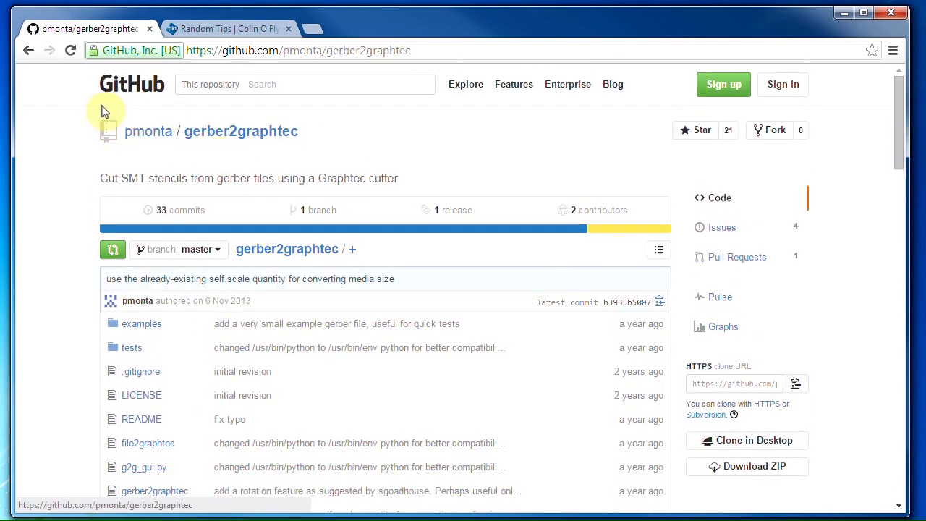
click(29, 51)
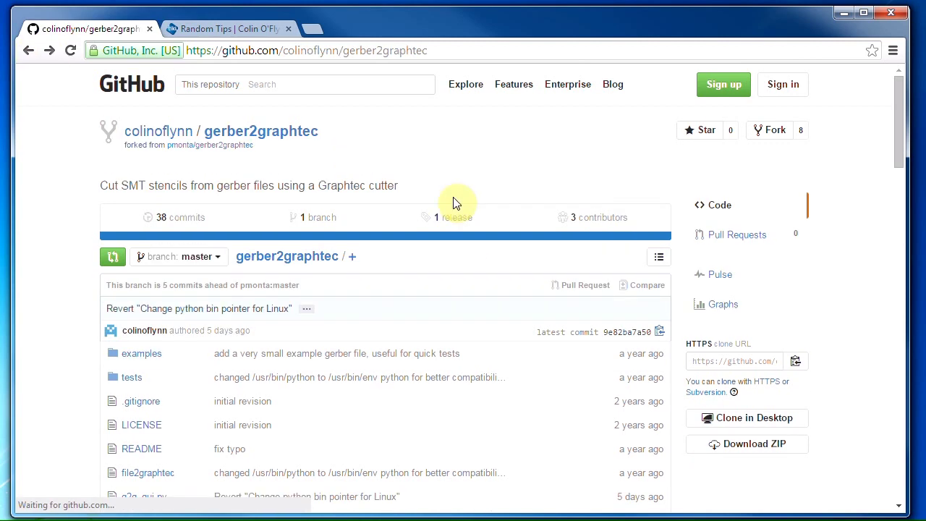
drag(902, 116, 903, 143)
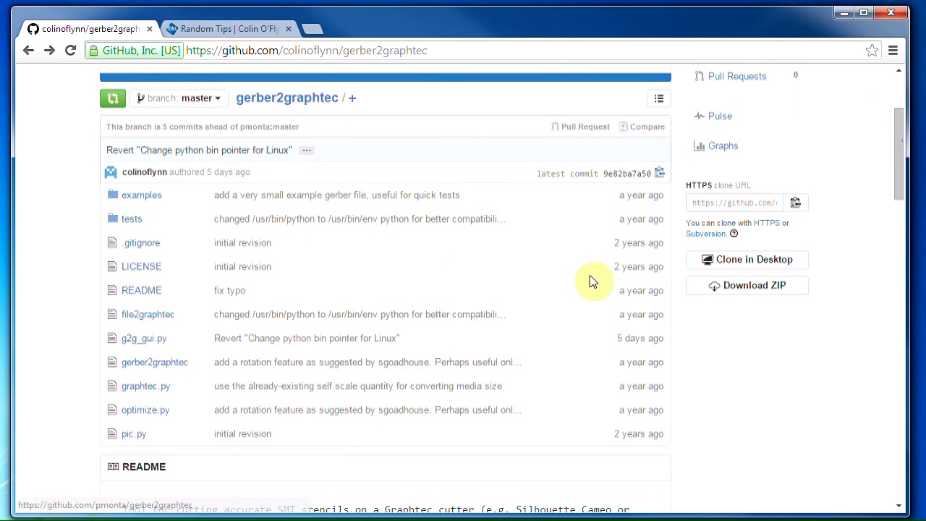
drag(903, 184, 906, 127)
scroll(326, 217, down, 3)
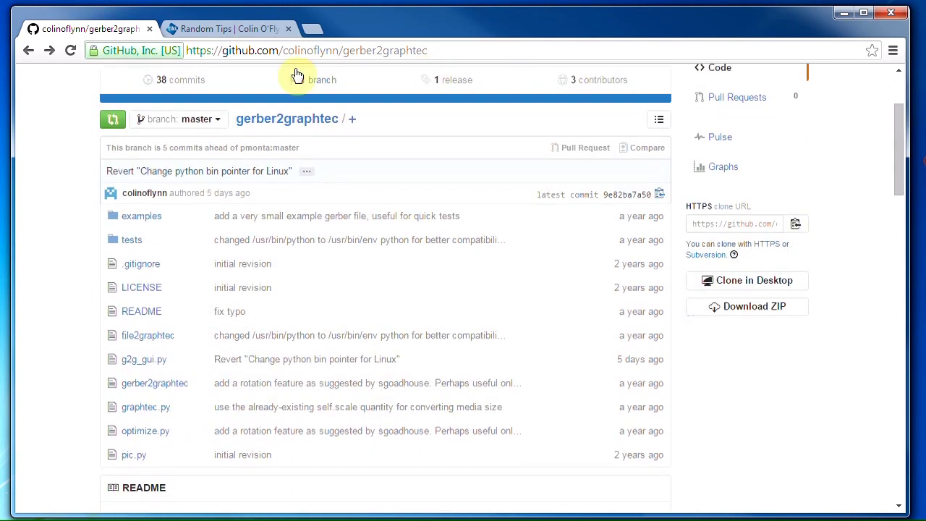
Step: Switch to File Explorer and run g2g_gui.py from the gerber2graphtec folder inside smdpaste
drag(445, 27, 447, 24)
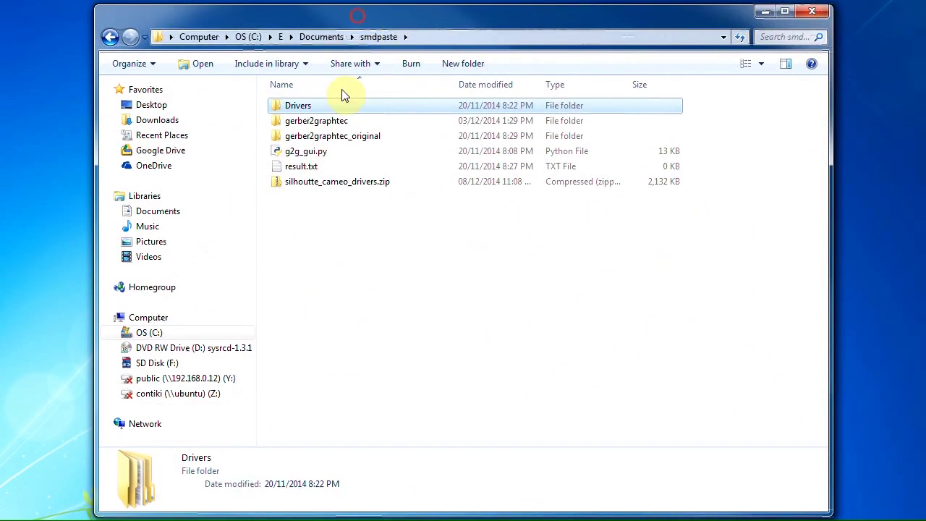
double_click(332, 122)
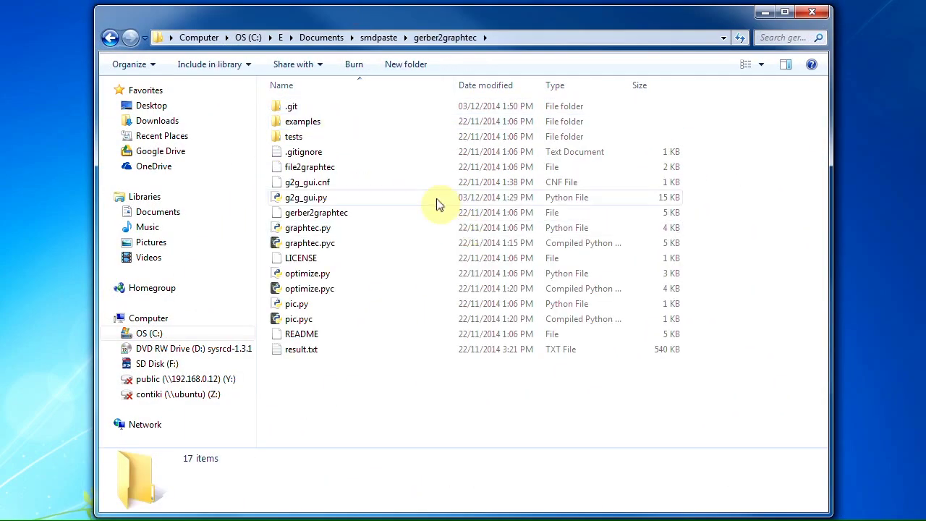
click(434, 198)
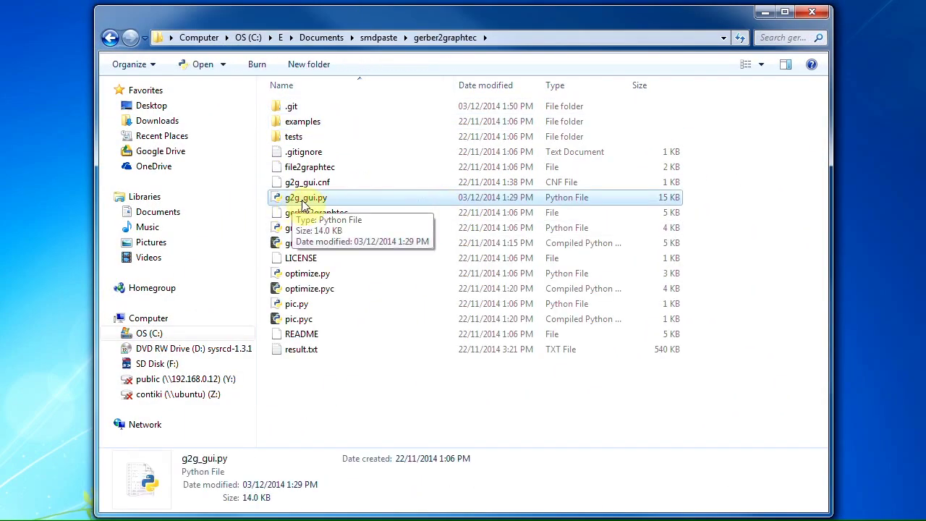
double_click(298, 202)
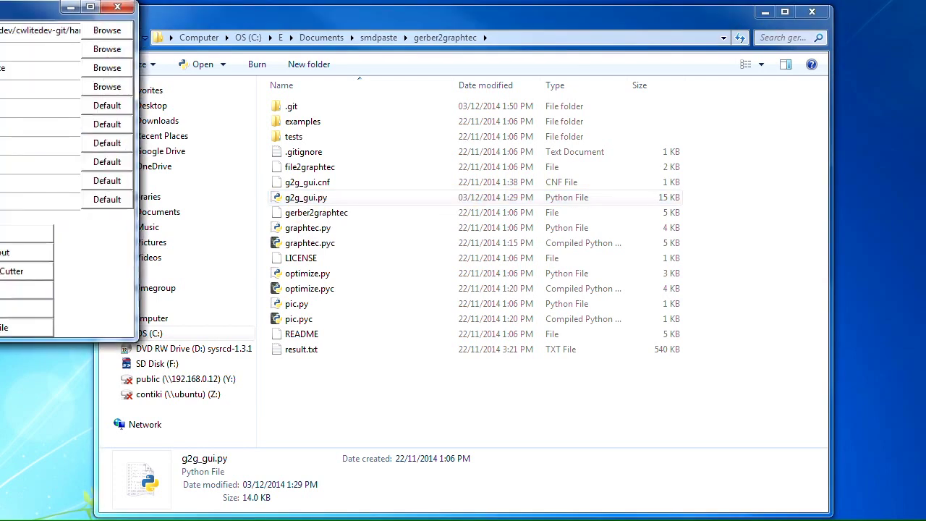
Step: Move the Python console aside, bring the Gerber to Graphtec window fully into view and enlarge it slightly
drag(767, 22, 278, 97)
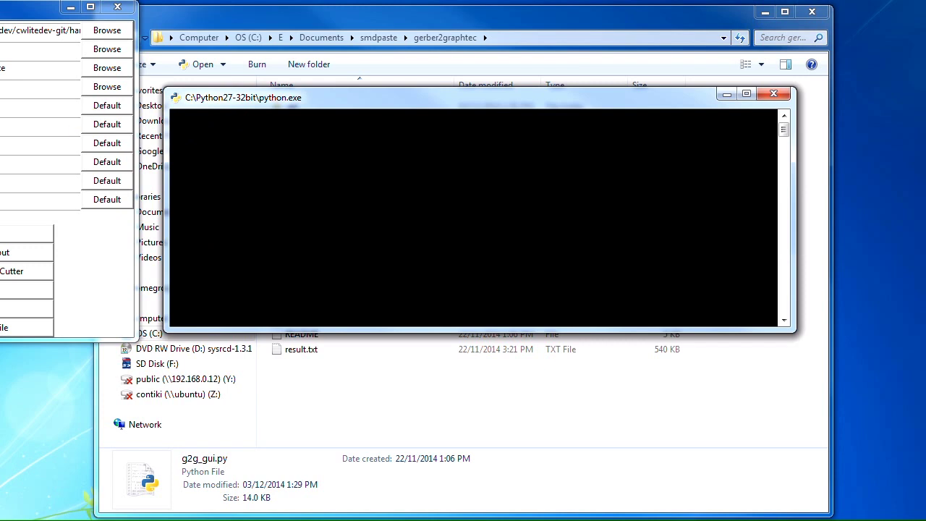
drag(29, 8, 434, 48)
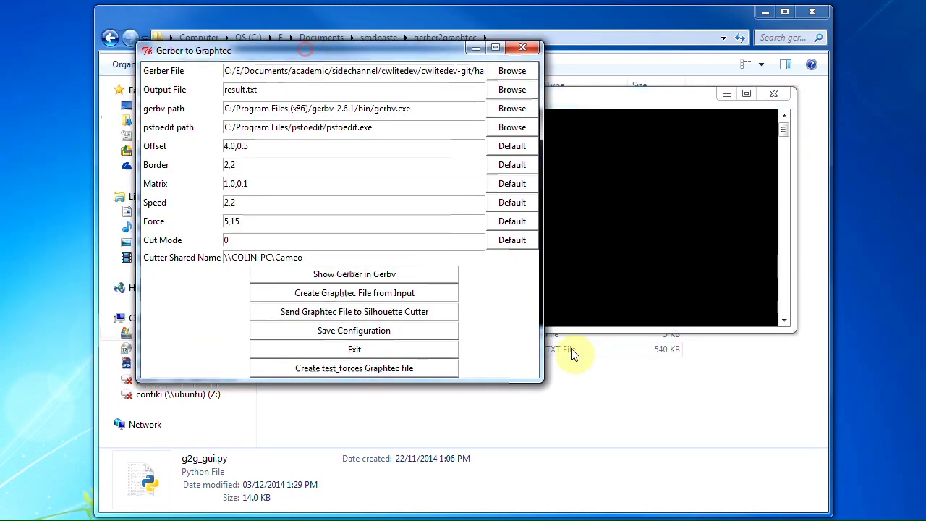
drag(540, 379, 573, 391)
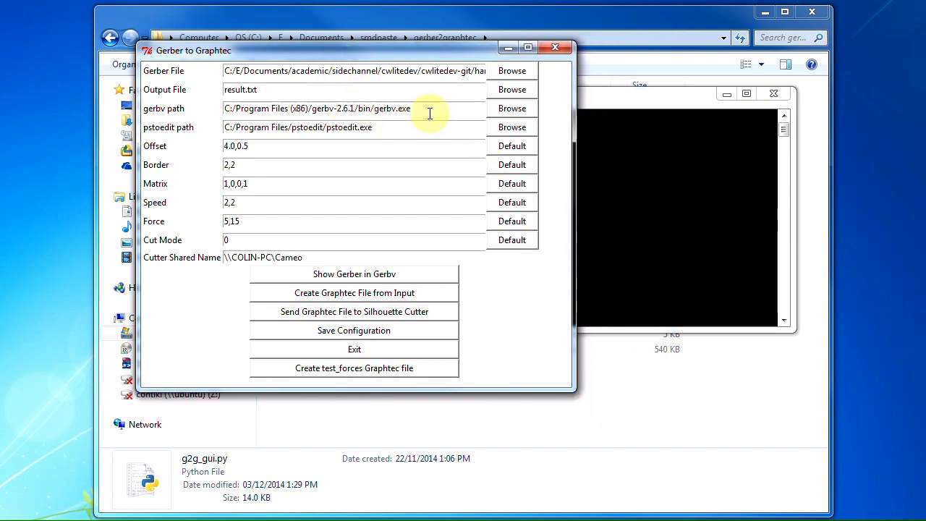
Step: Examine the gerbv and pstoedit executable paths in Gerber to Graphtec and close its window
drag(412, 108, 154, 111)
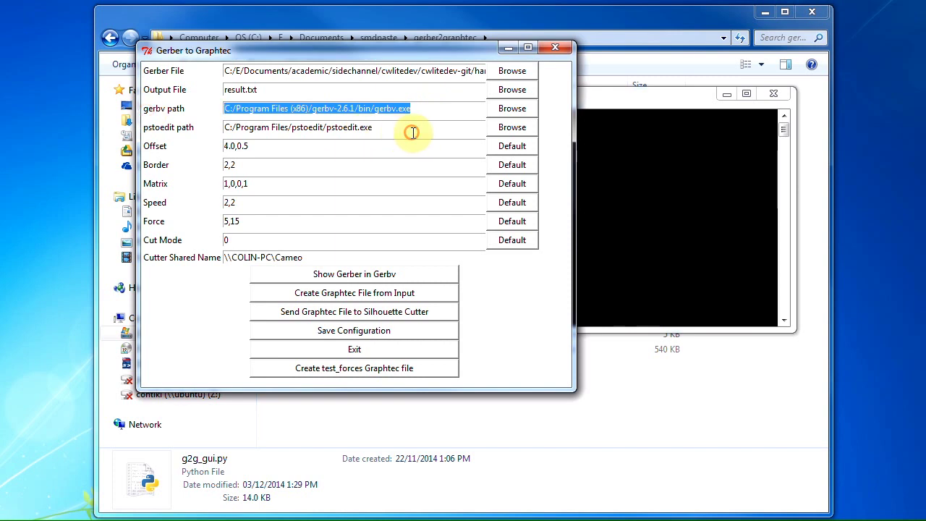
drag(413, 128, 160, 129)
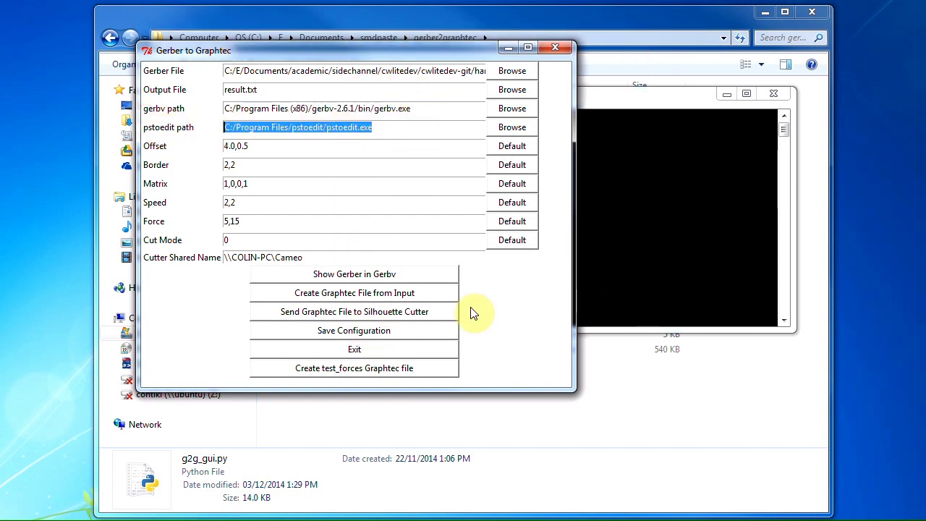
click(555, 47)
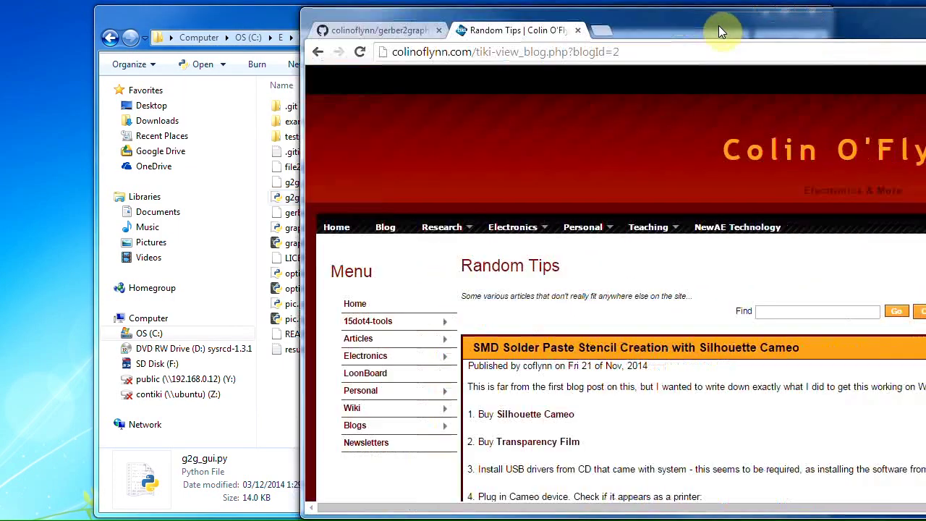
Step: Switch to the Random Tips blog page in the browser and open the gerbv download link in a new tab
drag(718, 25, 425, 21)
drag(893, 85, 894, 97)
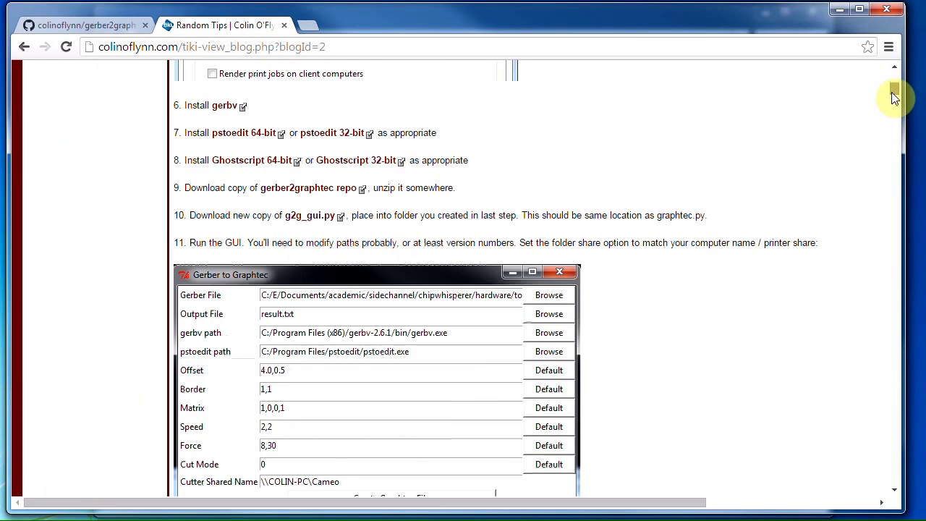
right_click(227, 110)
click(290, 118)
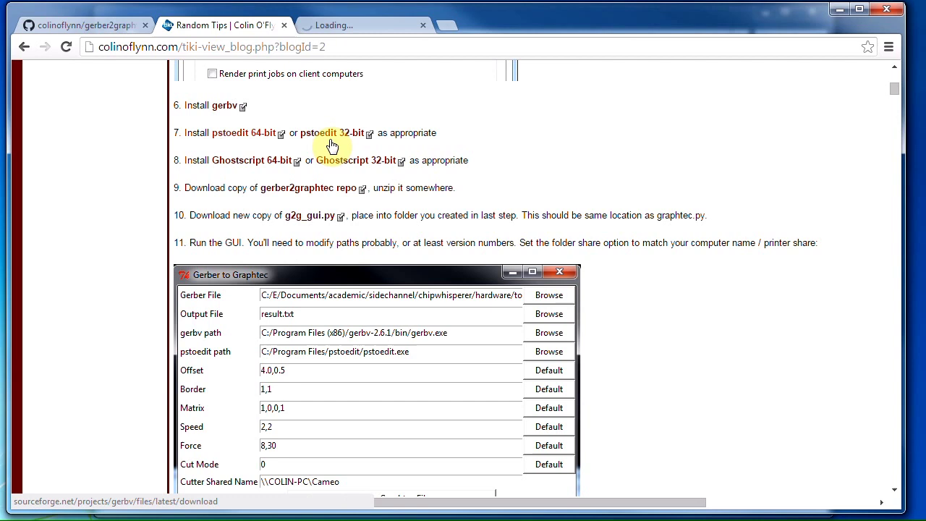
Step: Highlight installation steps 6 to 8 of the blog post, covering gerbv, pstoedit and Ghostscript, and clear the selection
click(172, 105)
drag(376, 148, 477, 169)
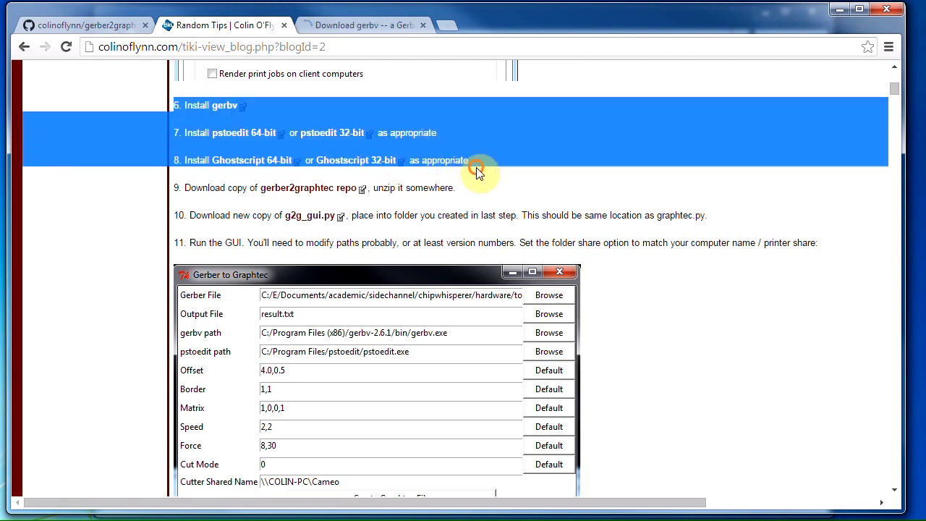
click(478, 171)
Step: View the SourceForge gerbv download page, close its tab, and highlight steps 6 to 10 of the blog instructions
click(374, 25)
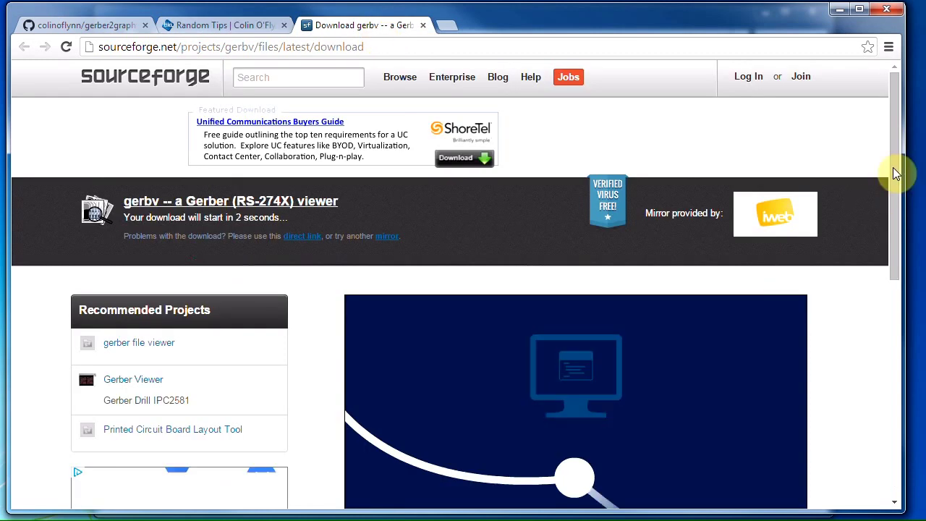
click(423, 25)
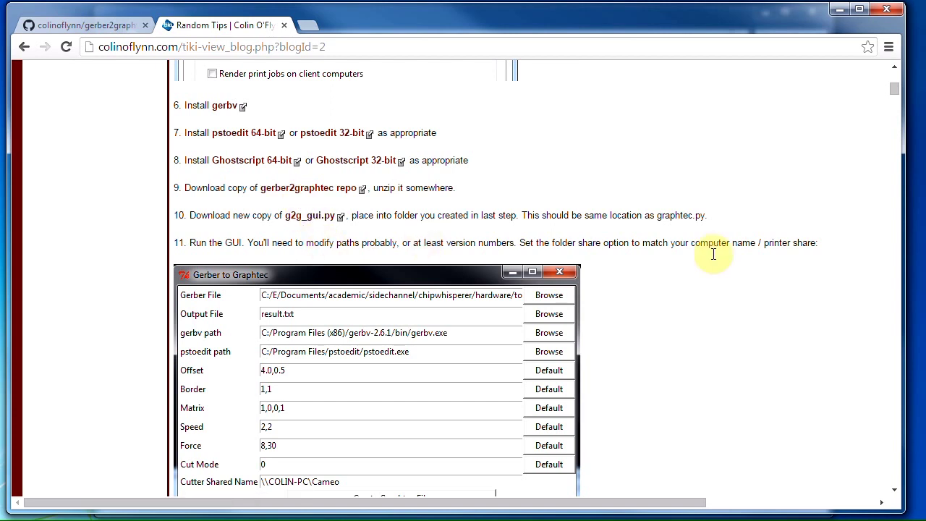
drag(171, 105, 550, 225)
click(550, 225)
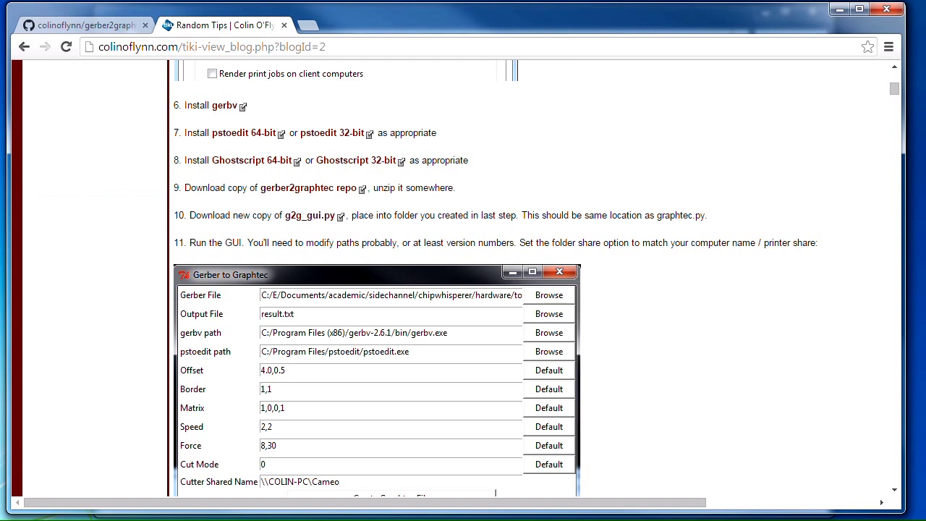
Step: Switch to the gerber2graphtec folder, launch g2g_gui.py, and check the gerbv and pstoedit paths in Gerber to Graphtec
key(alt+Tab)
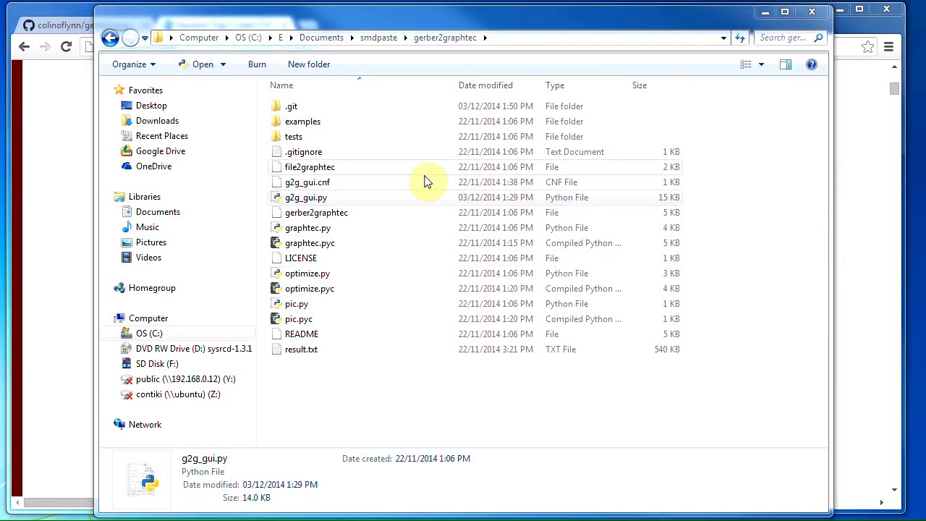
double_click(416, 199)
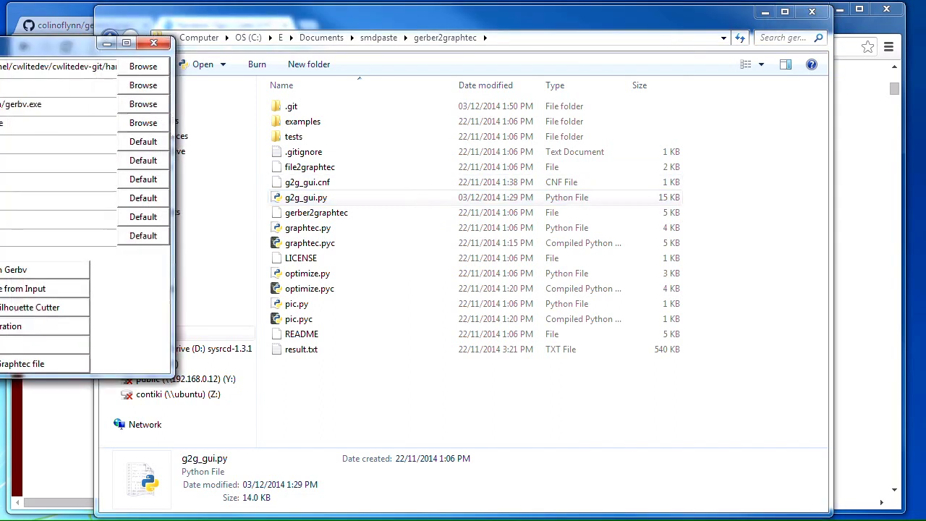
drag(399, 130, 63, 132)
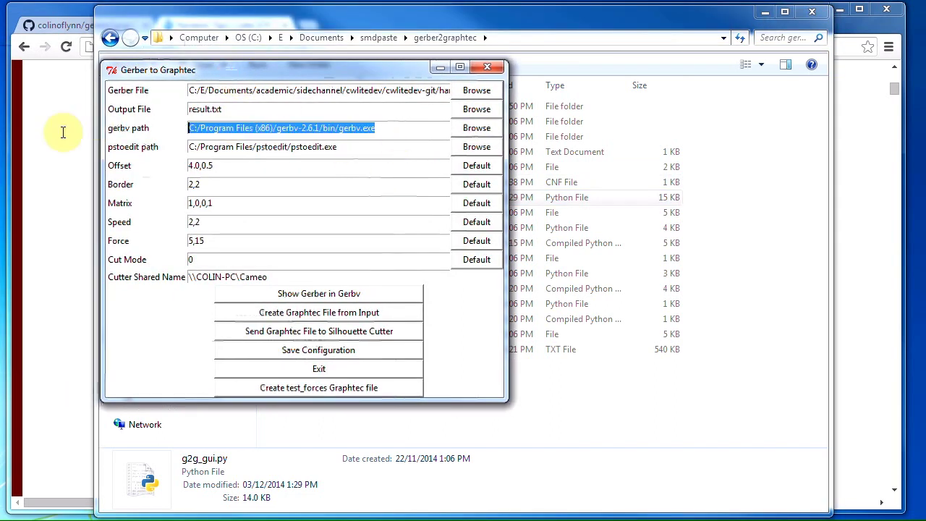
click(318, 129)
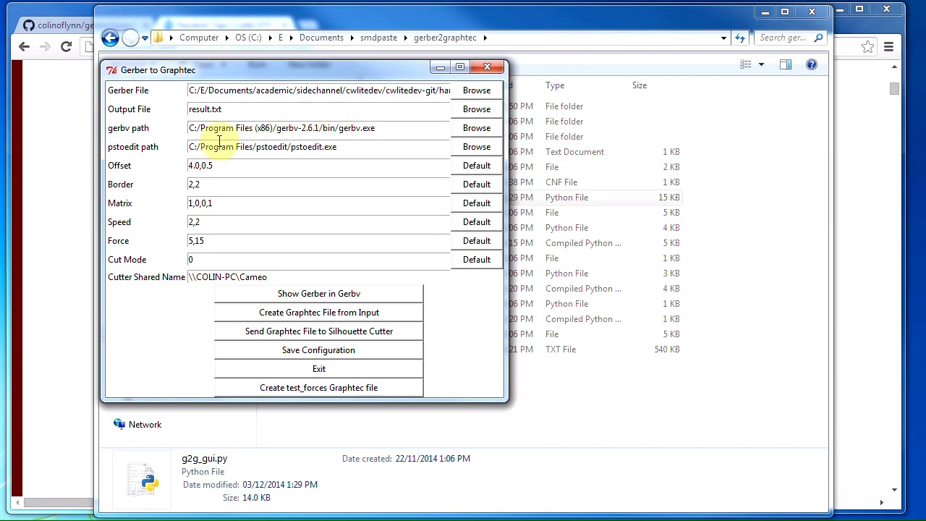
drag(189, 127, 441, 125)
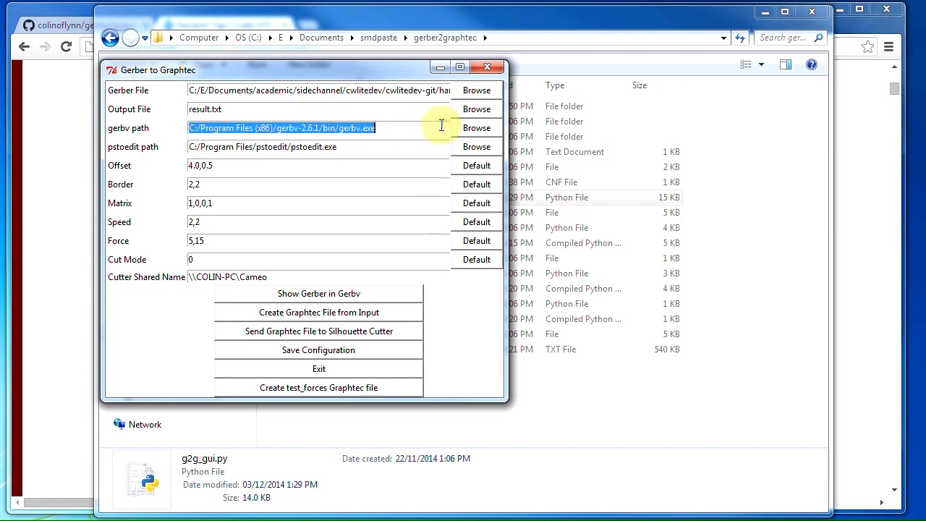
drag(375, 151, 123, 147)
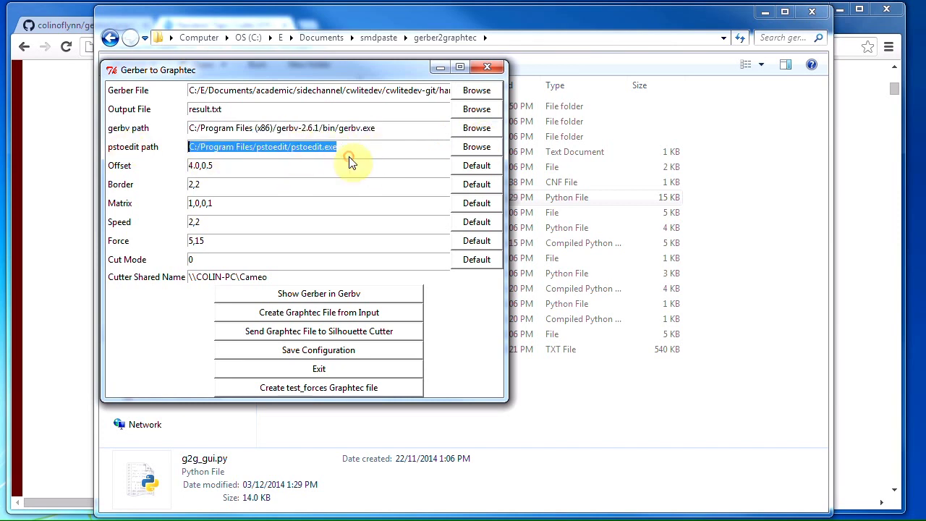
click(350, 149)
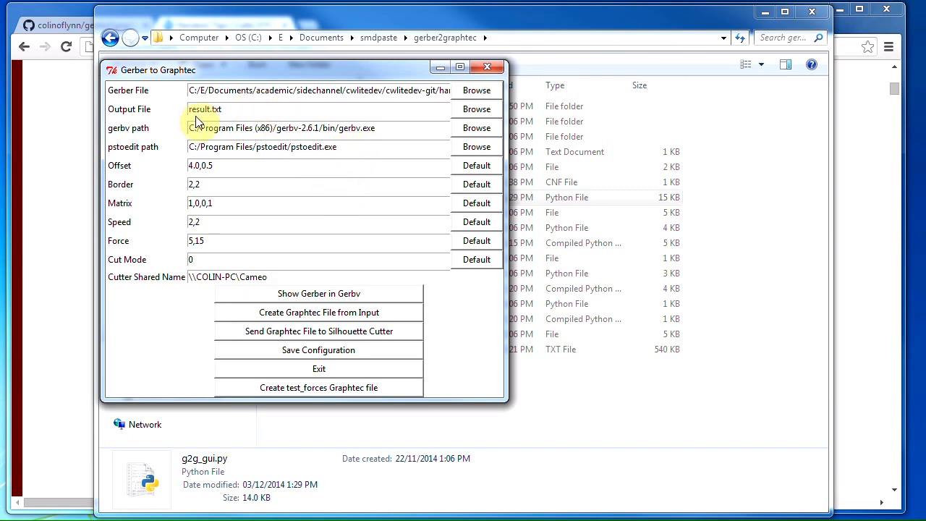
Step: Review the Gerber File path through to the file name and return to its beginning
drag(194, 90, 554, 108)
click(427, 92)
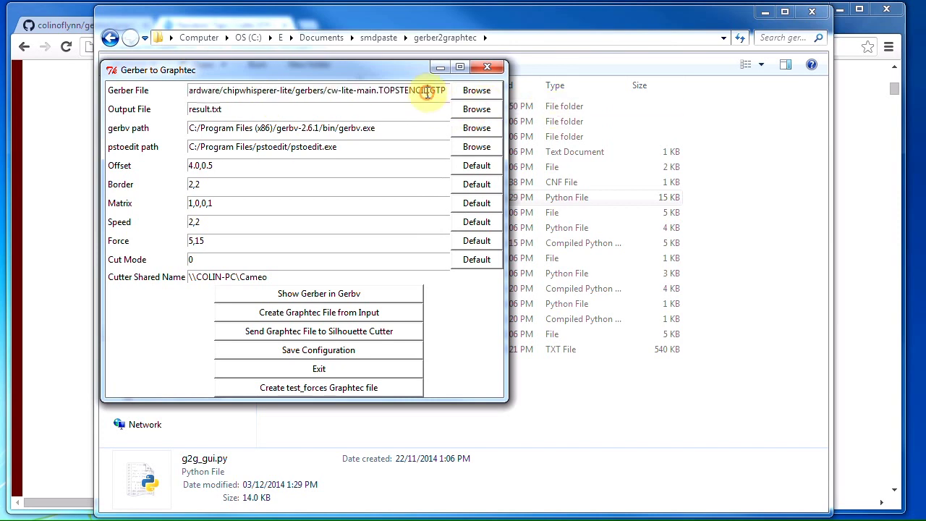
key(Home)
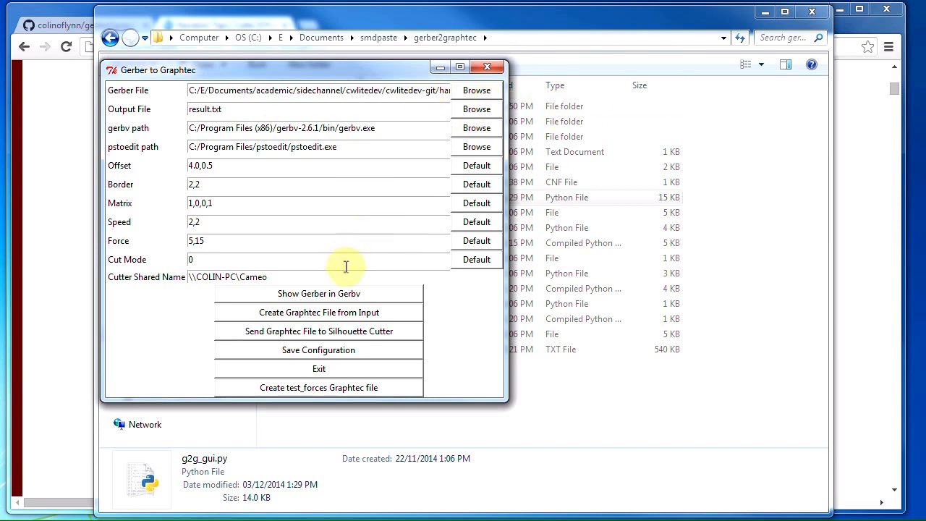
Step: Show the Gerber in Gerbv, inspect the stencil's fine-pitch pads up close, and close the viewer
click(299, 297)
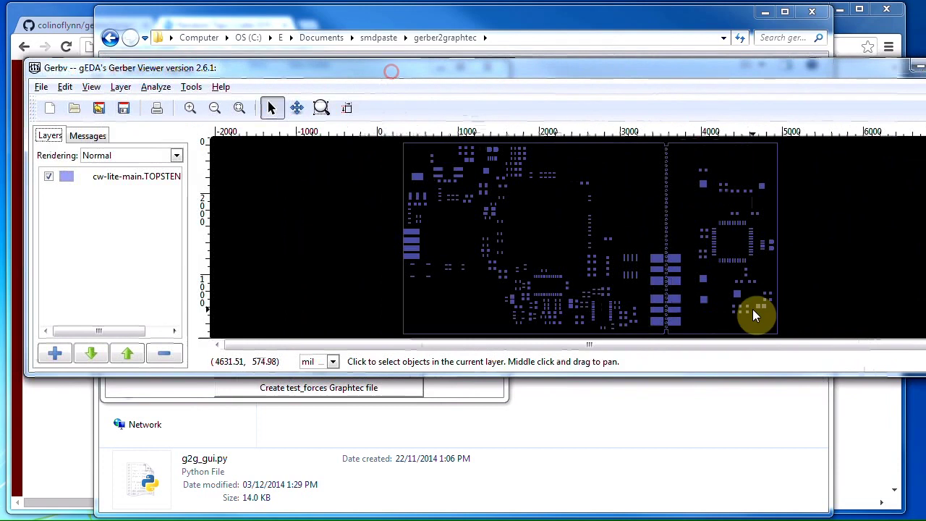
drag(898, 374, 814, 467)
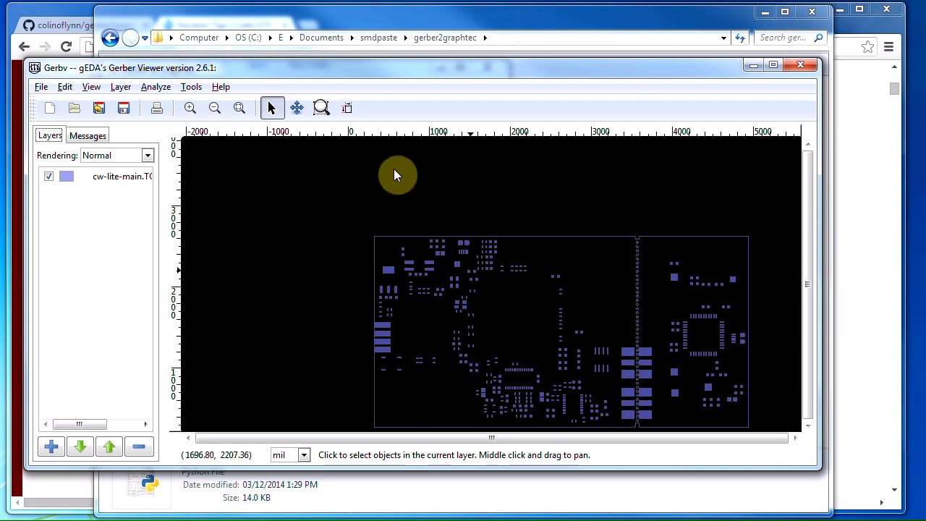
click(193, 114)
click(192, 113)
click(191, 113)
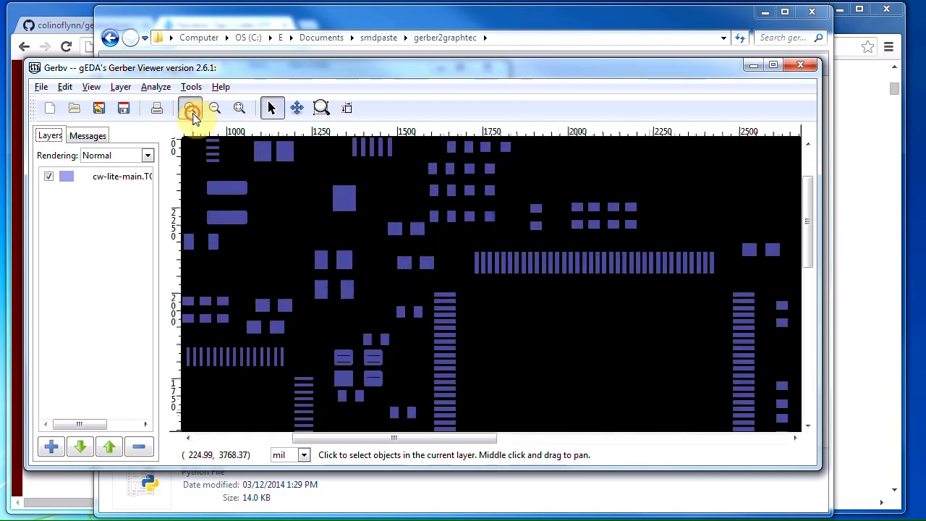
click(191, 113)
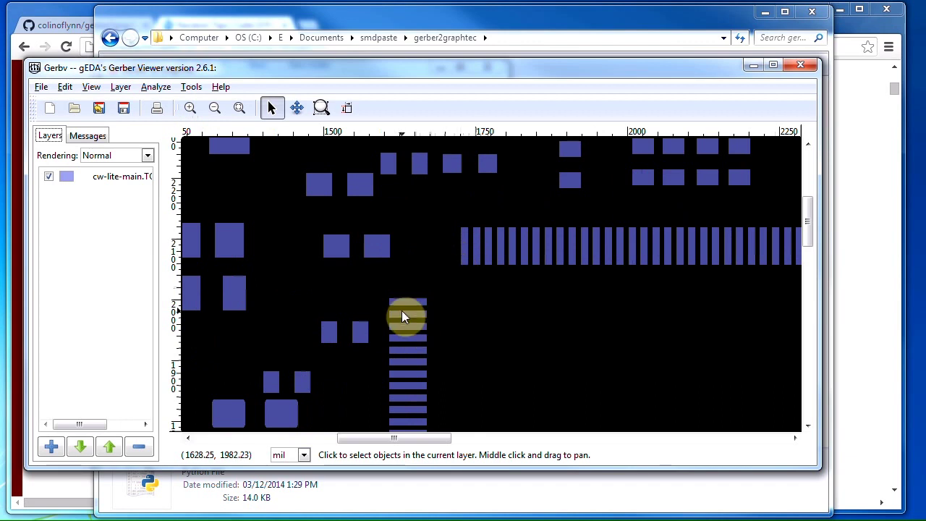
mouse_move(808, 230)
mouse_down()
mouse_move(808, 248)
mouse_move(809, 228)
mouse_up()
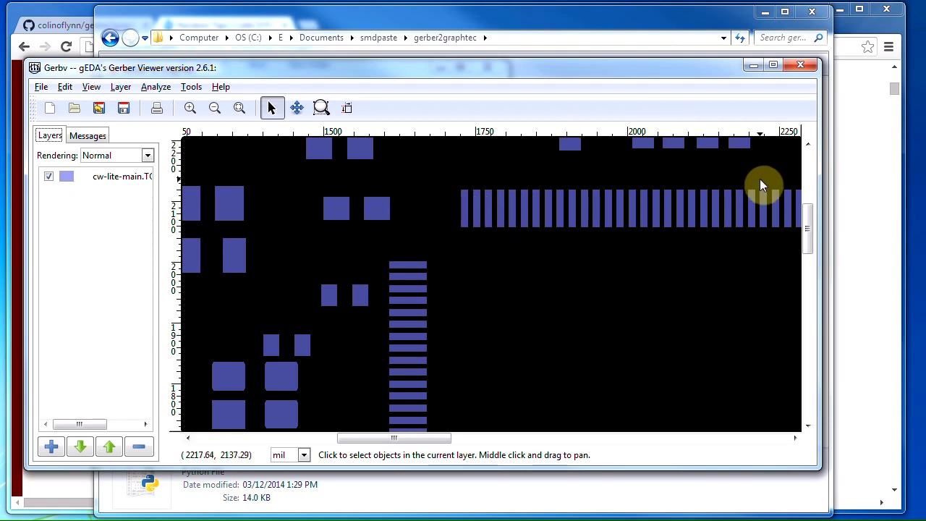
click(804, 69)
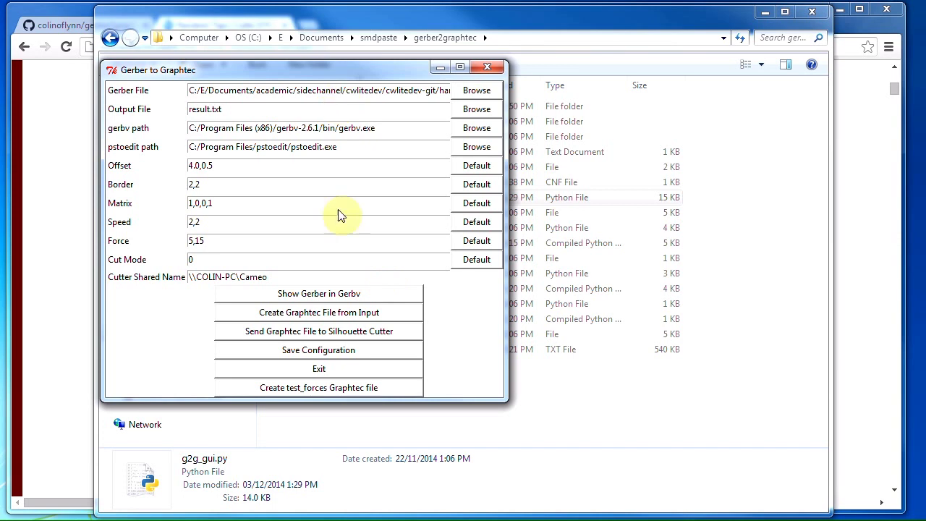
Step: Create the Graphtec file from the input Gerber, acknowledge the message, and review the commands in the Python console
click(324, 319)
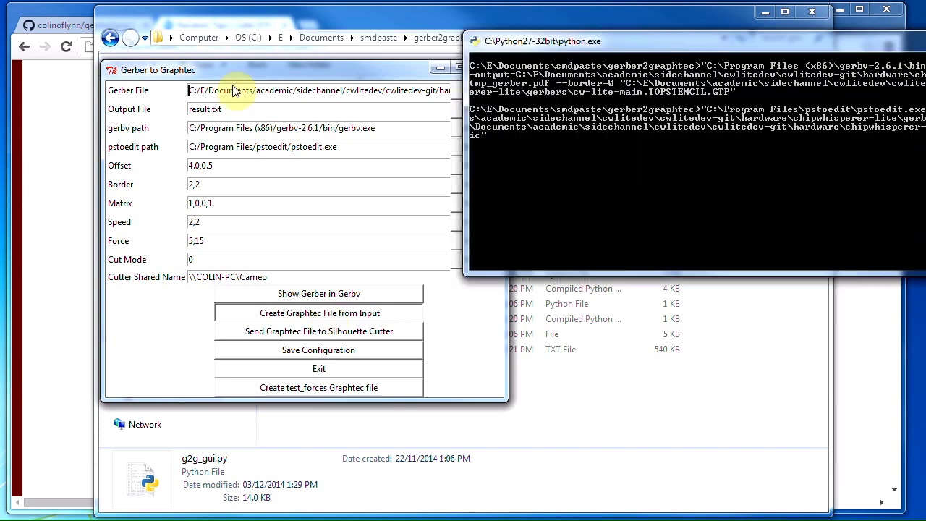
drag(559, 64, 236, 126)
click(397, 374)
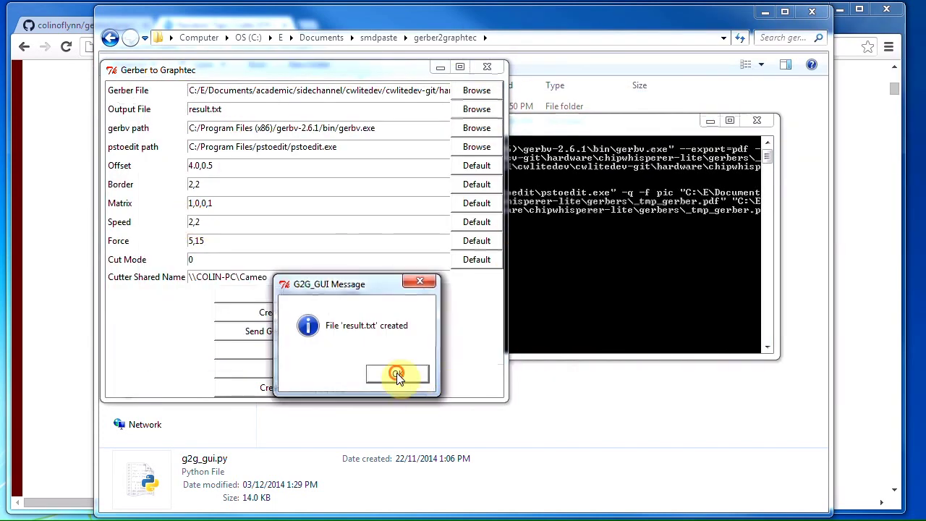
click(589, 284)
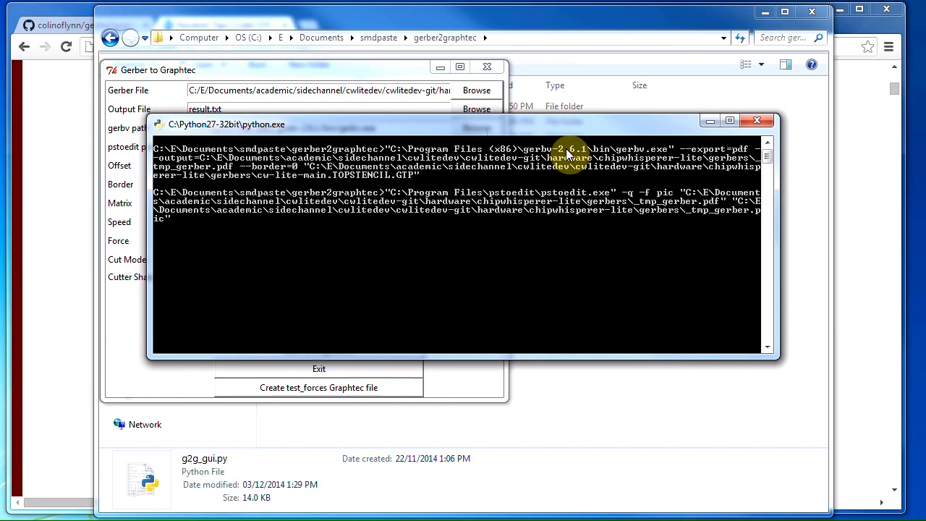
drag(512, 129, 577, 116)
Step: Open result.txt from the gerber2graphtec folder, look through its cutter commands, and close the editor
click(322, 371)
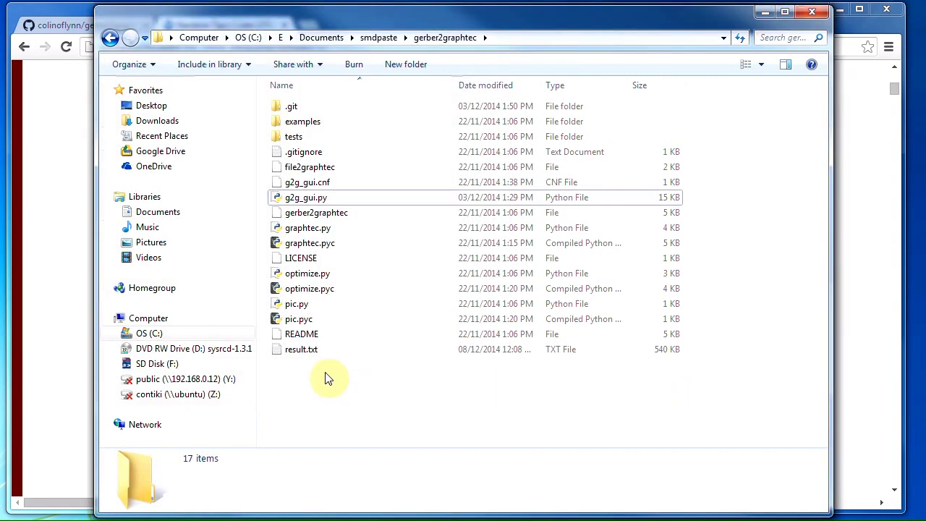
double_click(314, 351)
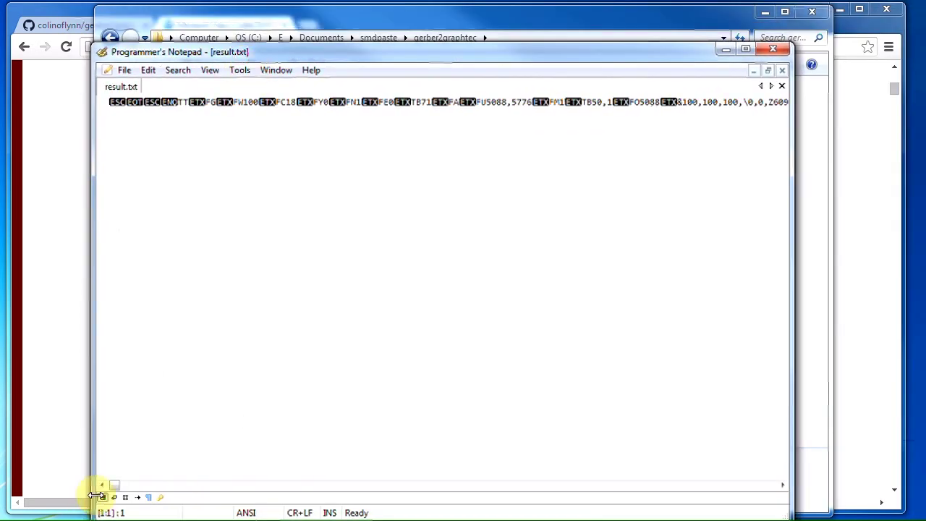
drag(114, 484, 56, 461)
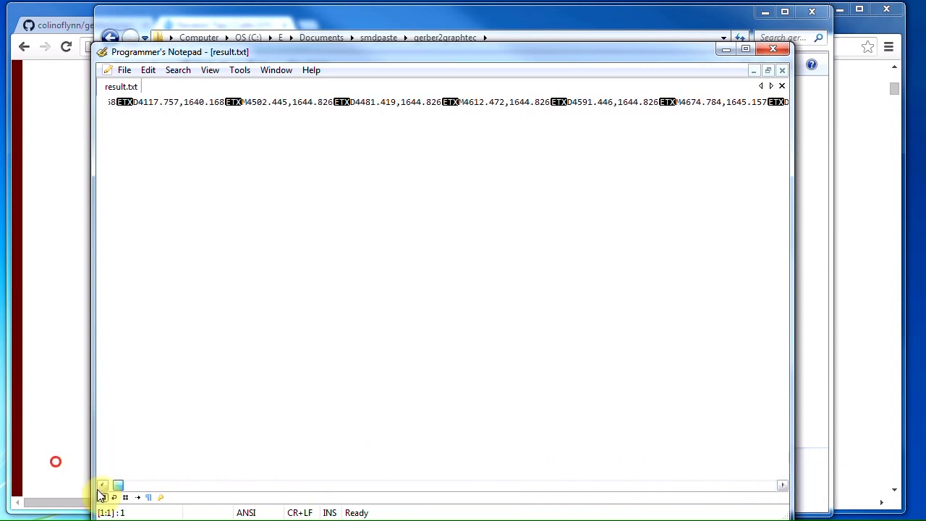
click(771, 51)
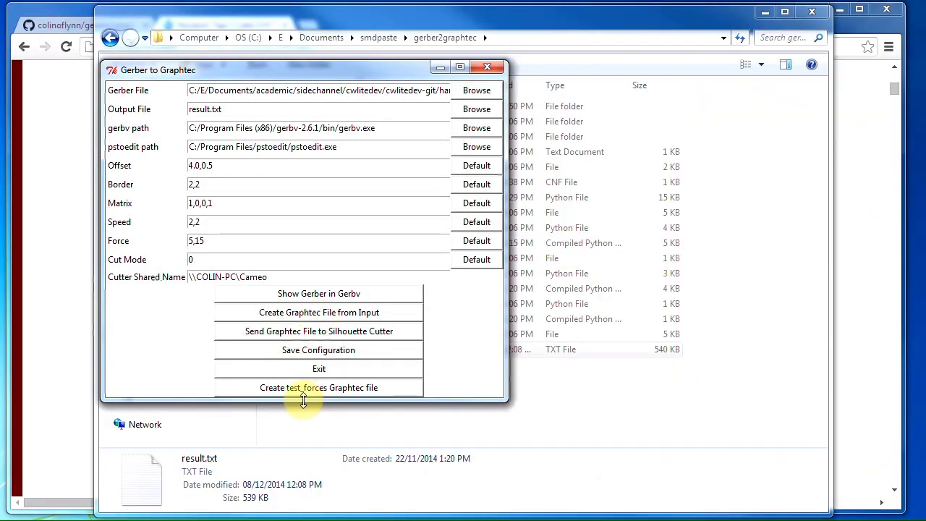
Step: Create the test_forces Graphtec file, acknowledge the message, and return to the gerber2graphtec folder
click(304, 389)
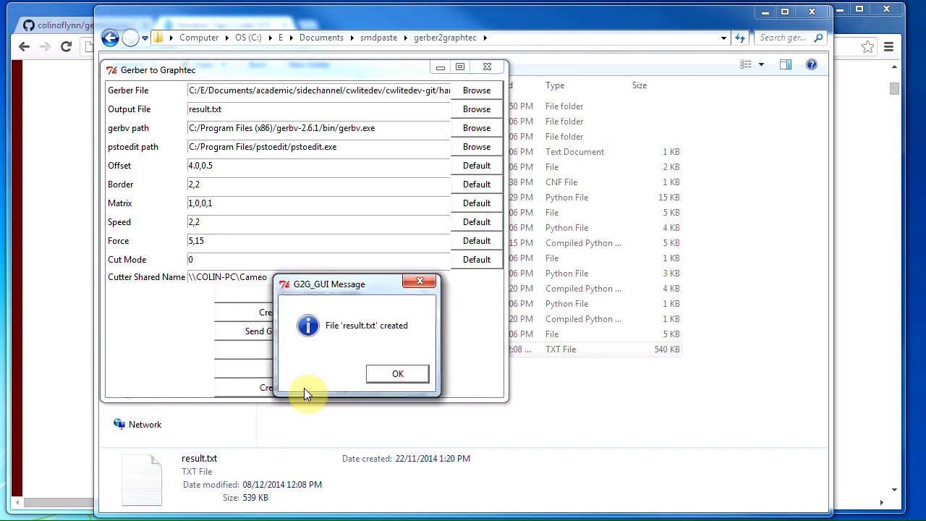
click(380, 375)
click(575, 413)
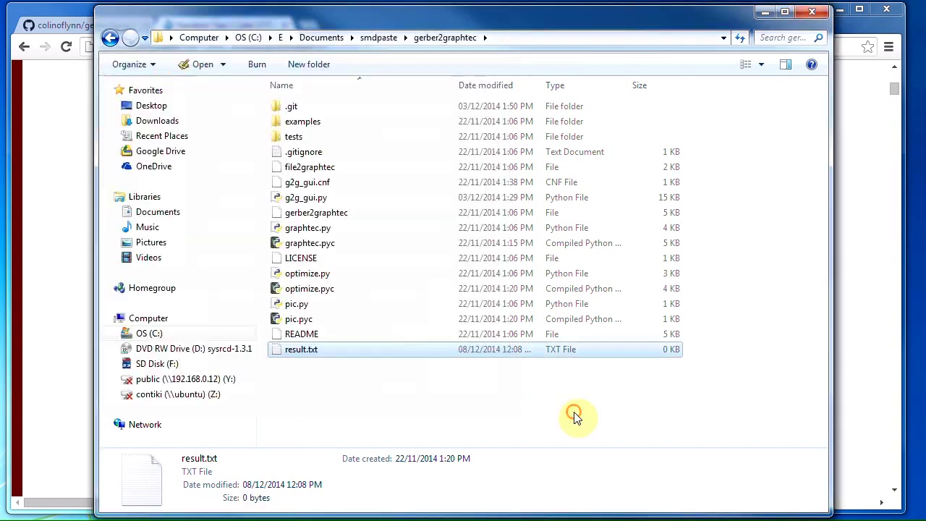
Step: Open the regenerated result.txt, inspect the test_forces cutter commands, and close the editor
click(384, 348)
double_click(373, 354)
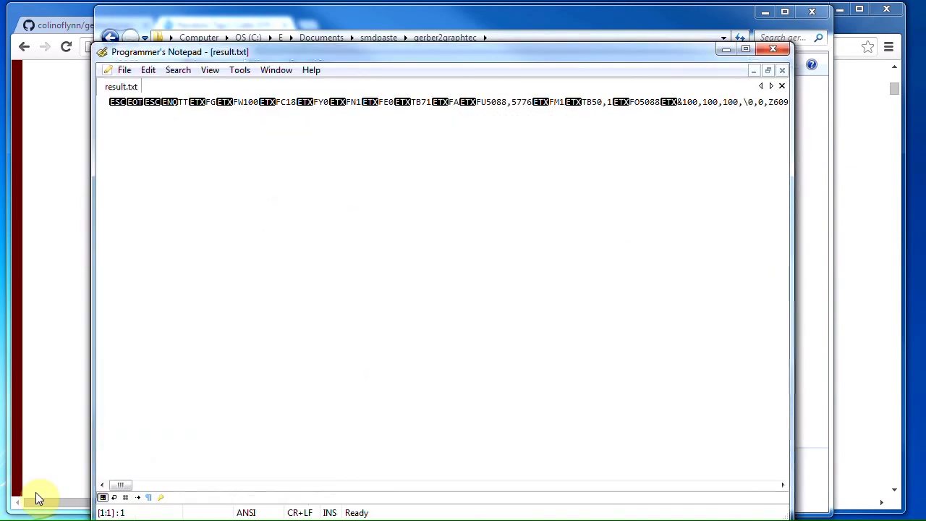
drag(120, 485, 24, 444)
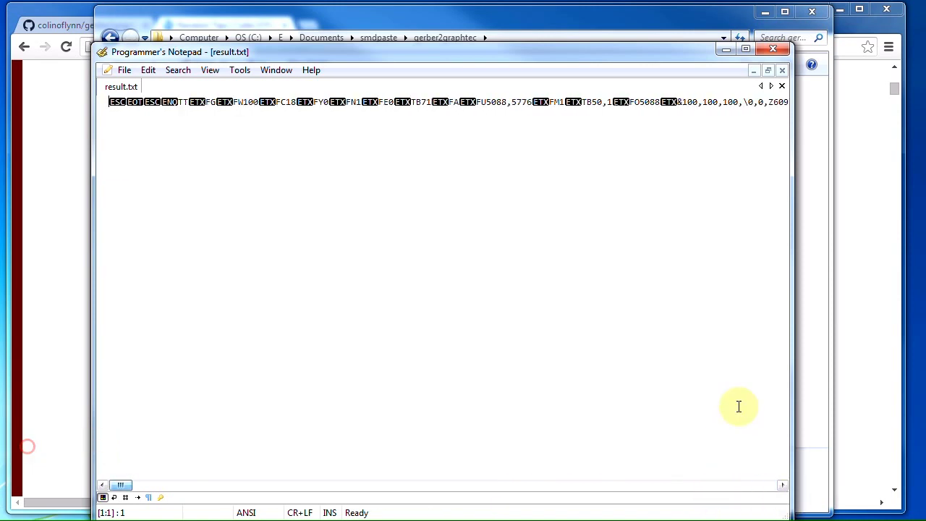
click(780, 53)
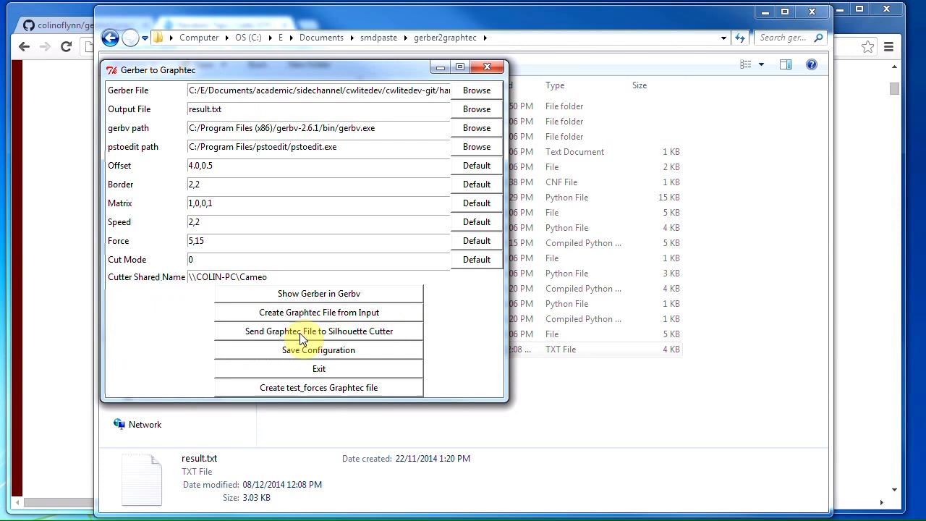
Step: Send the Graphtec file to the Silhouette cutter and save the configuration
click(301, 337)
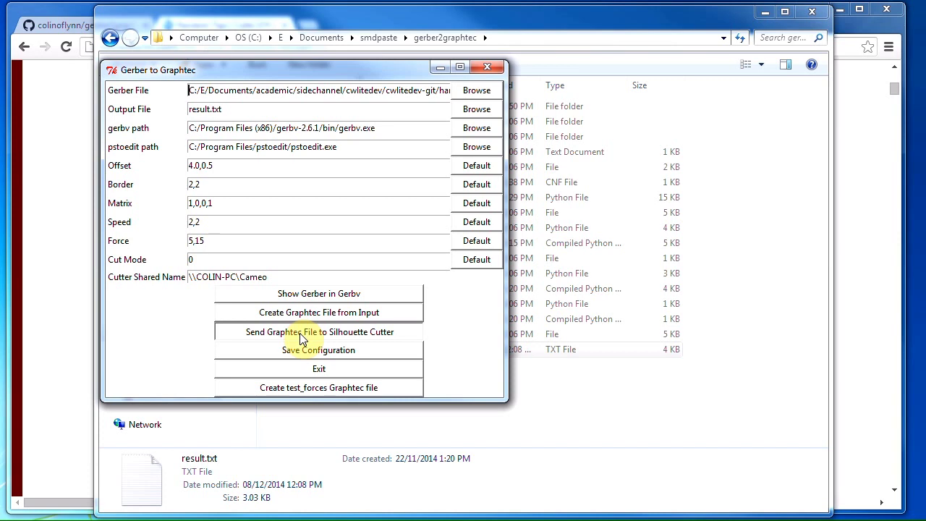
click(301, 337)
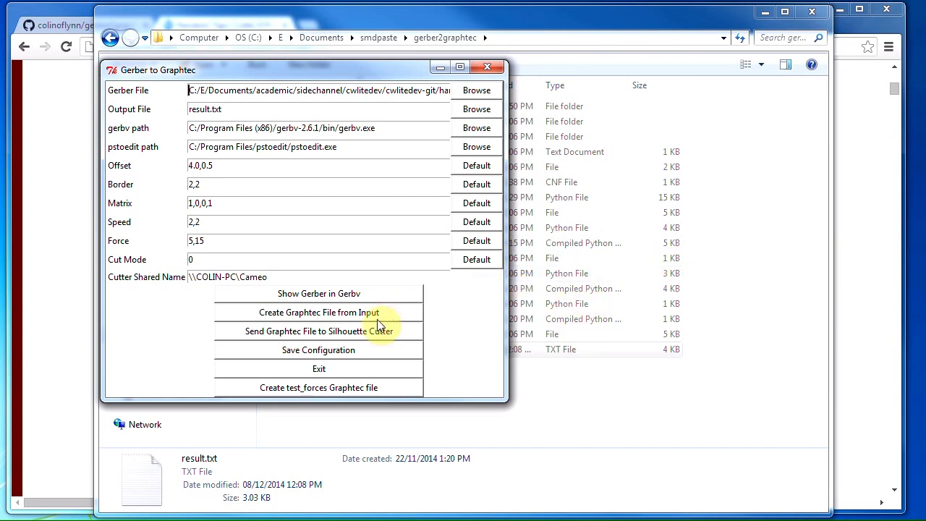
click(349, 354)
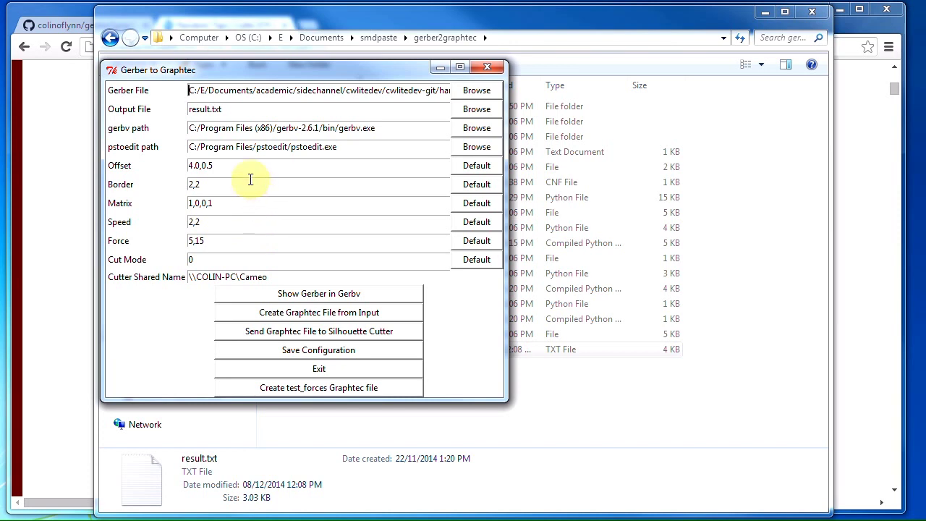
Step: Highlight the Border and Force values, and reset Force to its default of 8,30
drag(248, 184, 132, 186)
drag(259, 242, 106, 230)
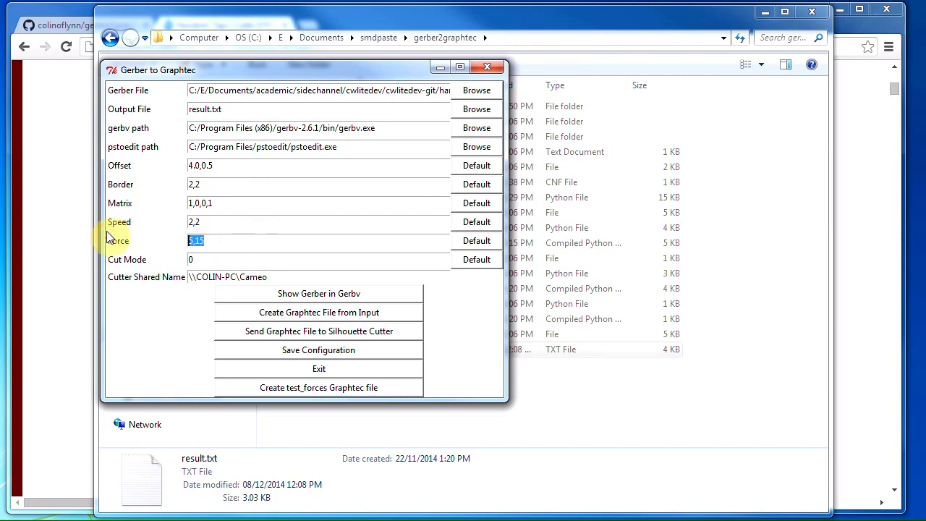
click(221, 239)
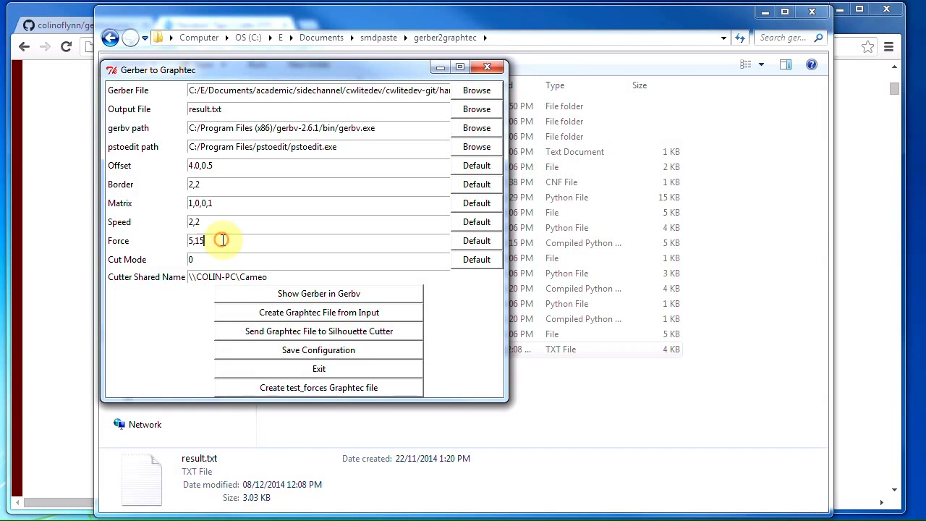
drag(248, 240, 168, 232)
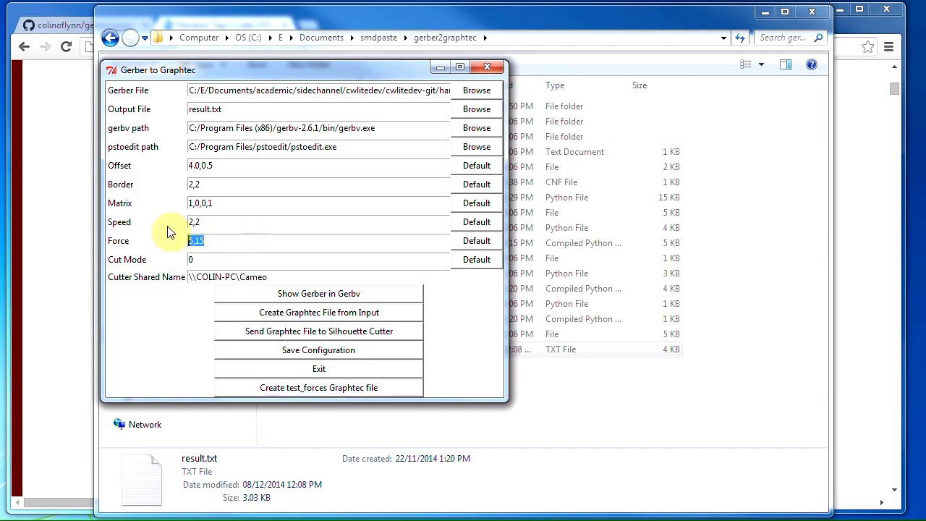
click(245, 237)
drag(256, 240, 121, 238)
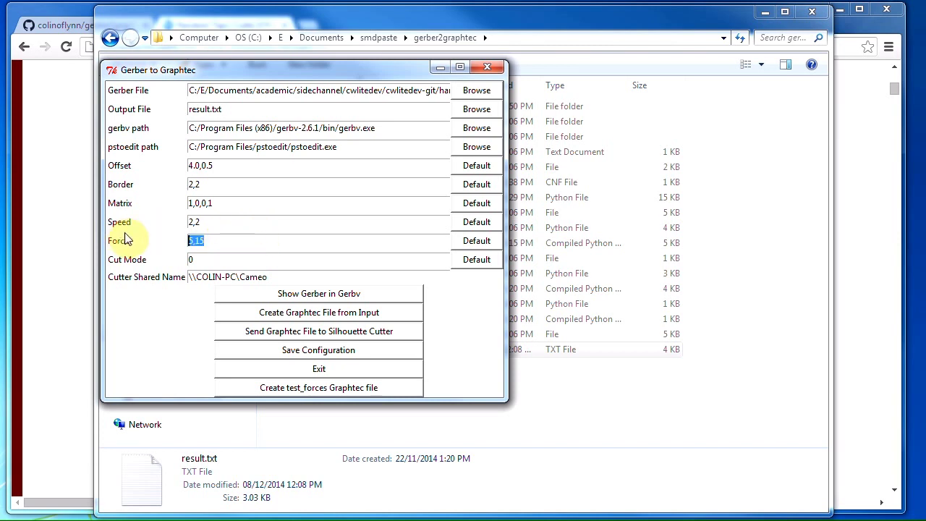
click(472, 242)
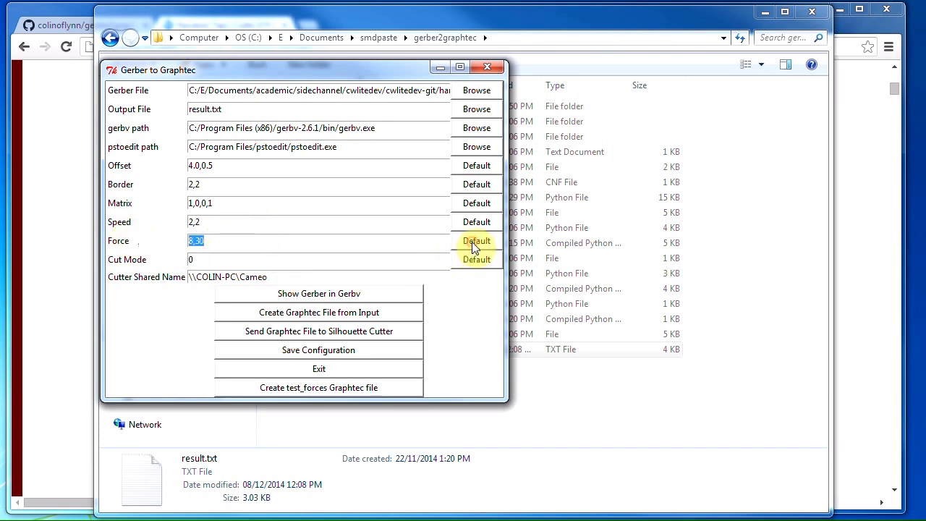
Step: Set the cutting Force to 5,15, and highlight the computer name and the full share path in Cutter Shared Name
drag(275, 246, 82, 232)
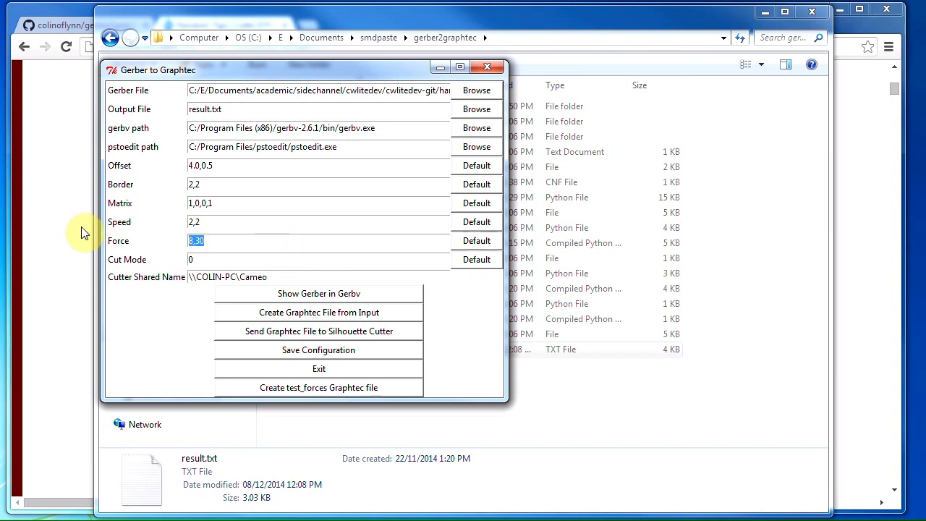
text(5,15)
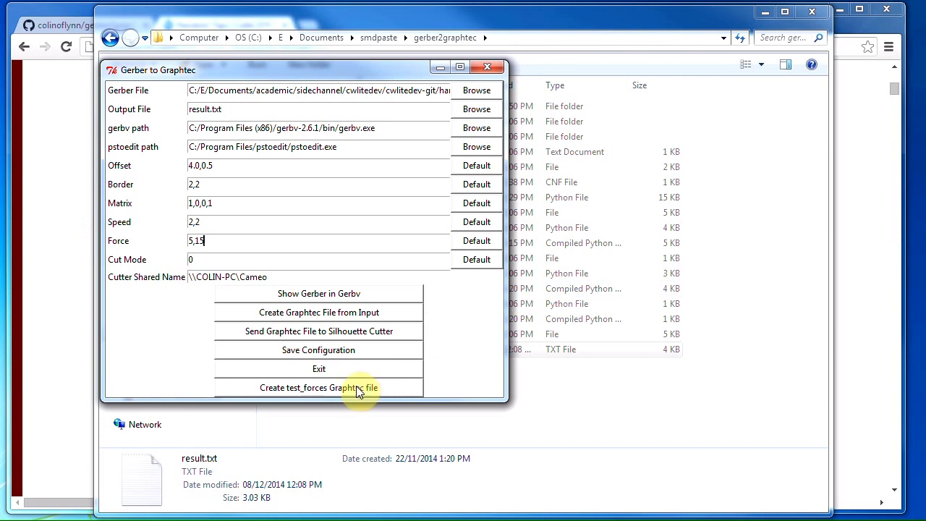
drag(300, 275, 77, 261)
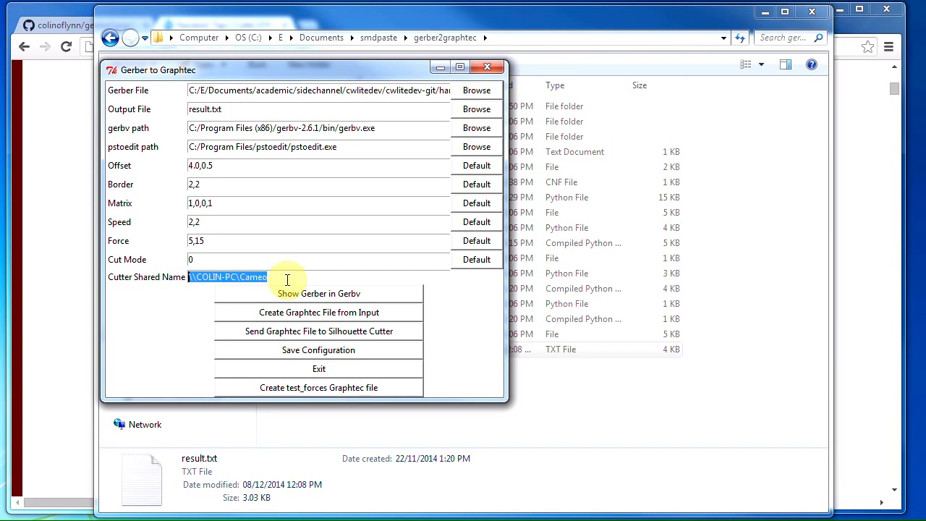
drag(238, 277, 166, 275)
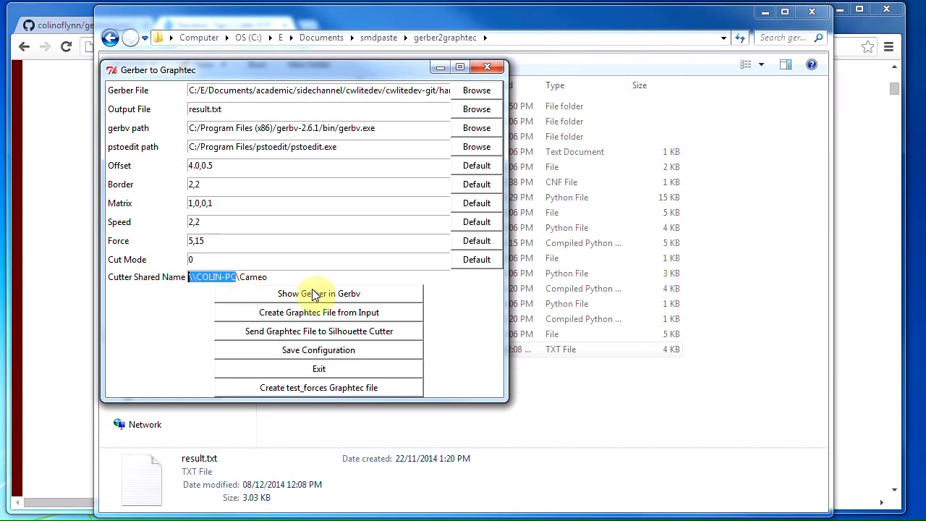
click(353, 279)
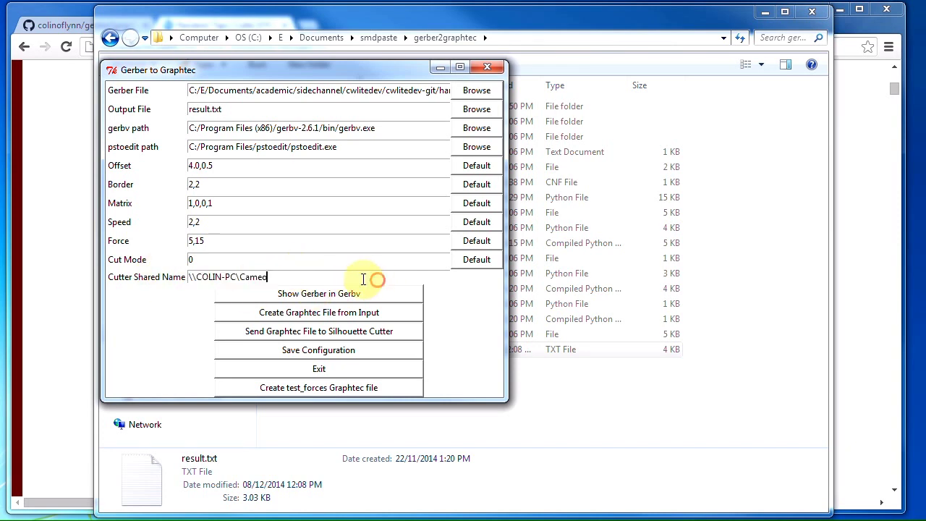
drag(364, 277, 197, 266)
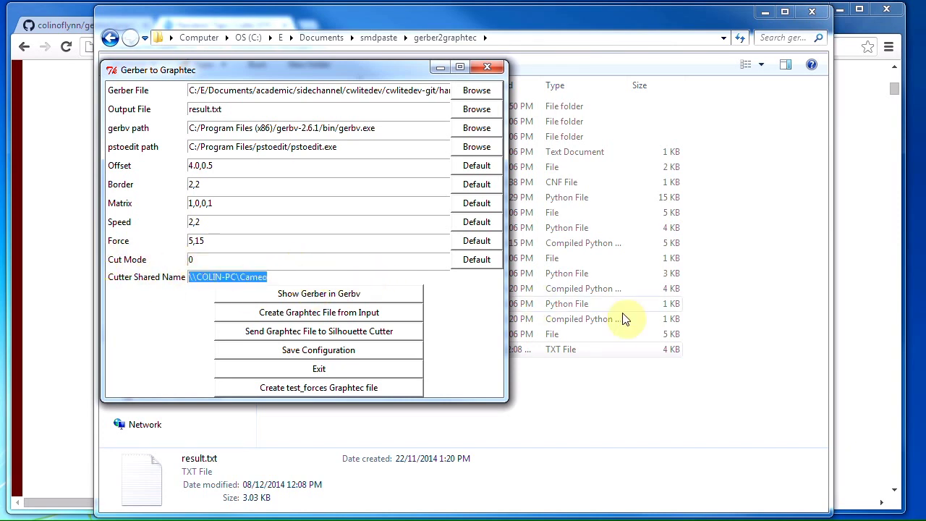
Step: Save the configuration with the current cutter settings and close the Gerber to Graphtec window
click(343, 355)
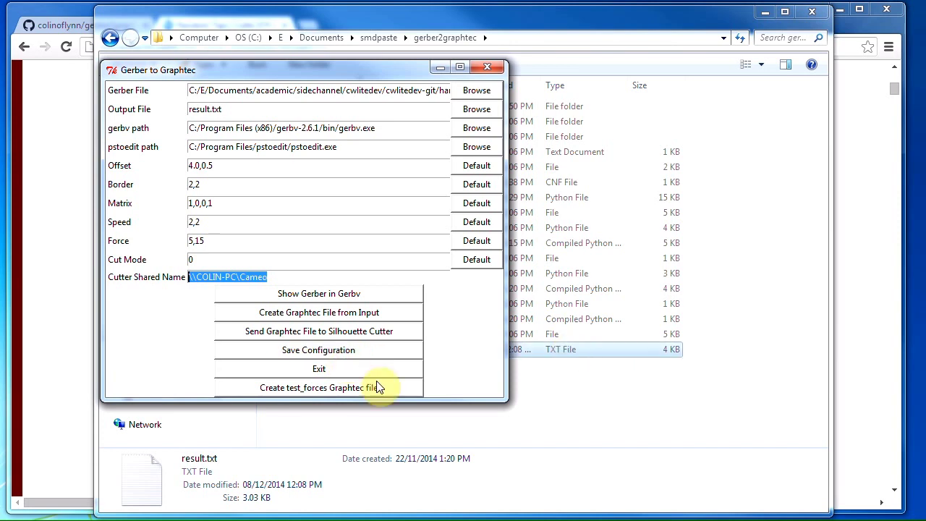
click(486, 66)
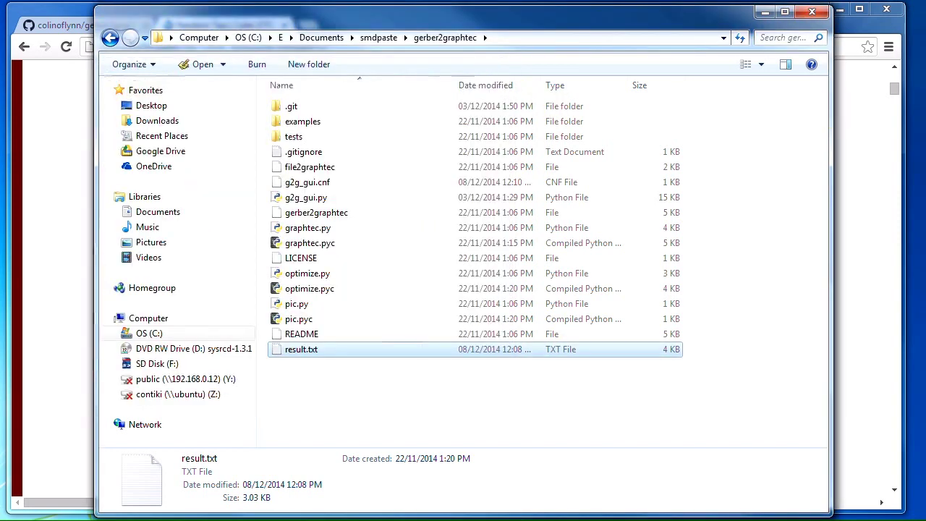